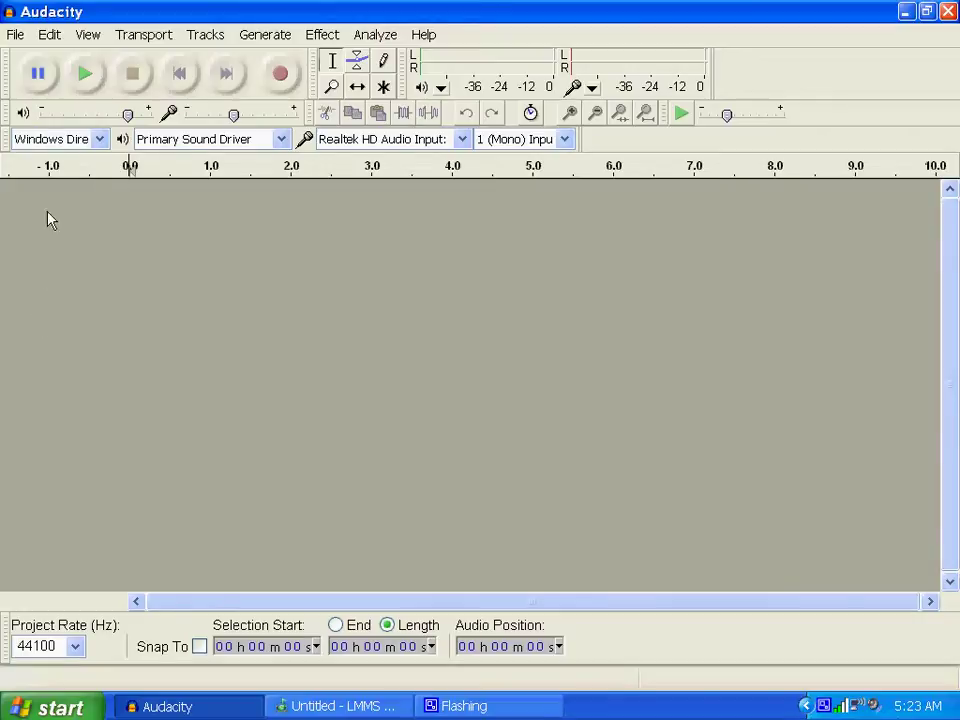
# - Record a roughly 5-second voice clip in Audacity and play it back
pyautogui.click(280, 84)
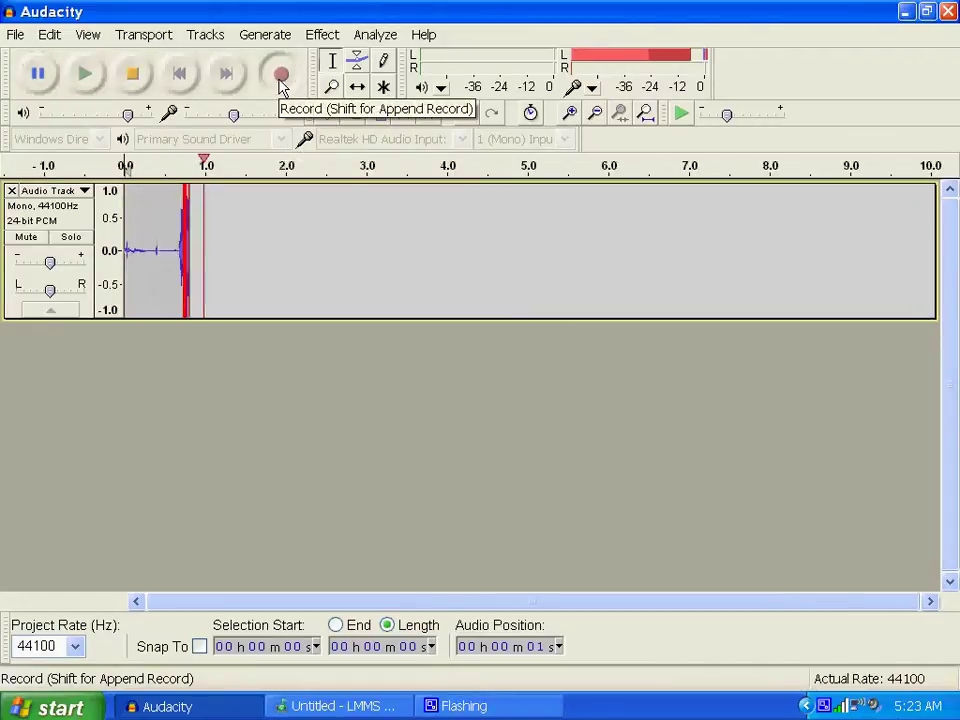
pyautogui.click(143, 80)
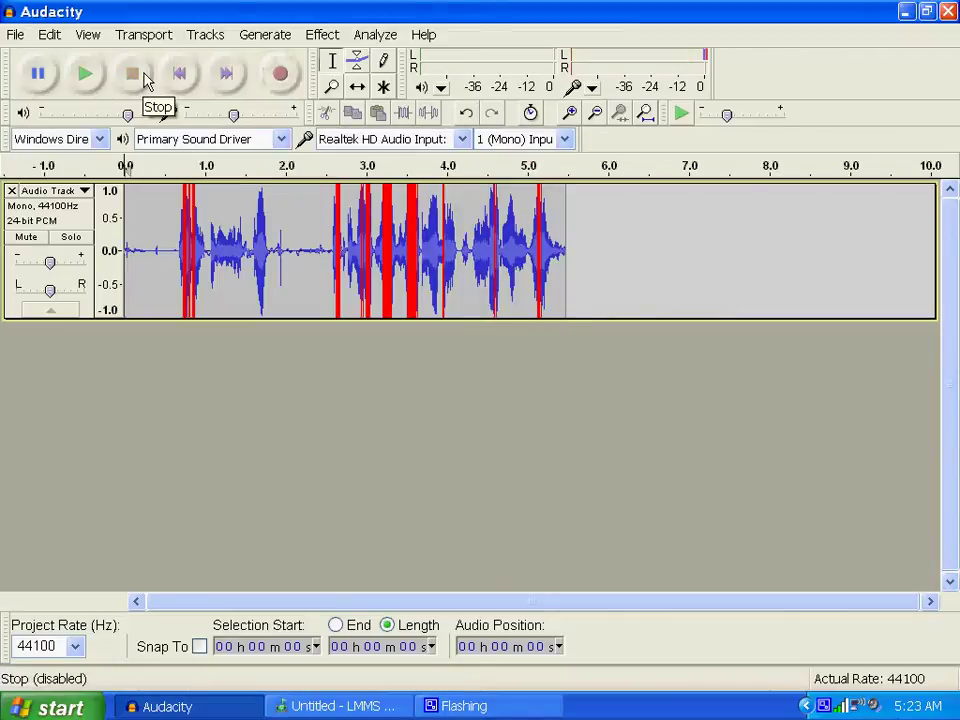
pyautogui.click(85, 75)
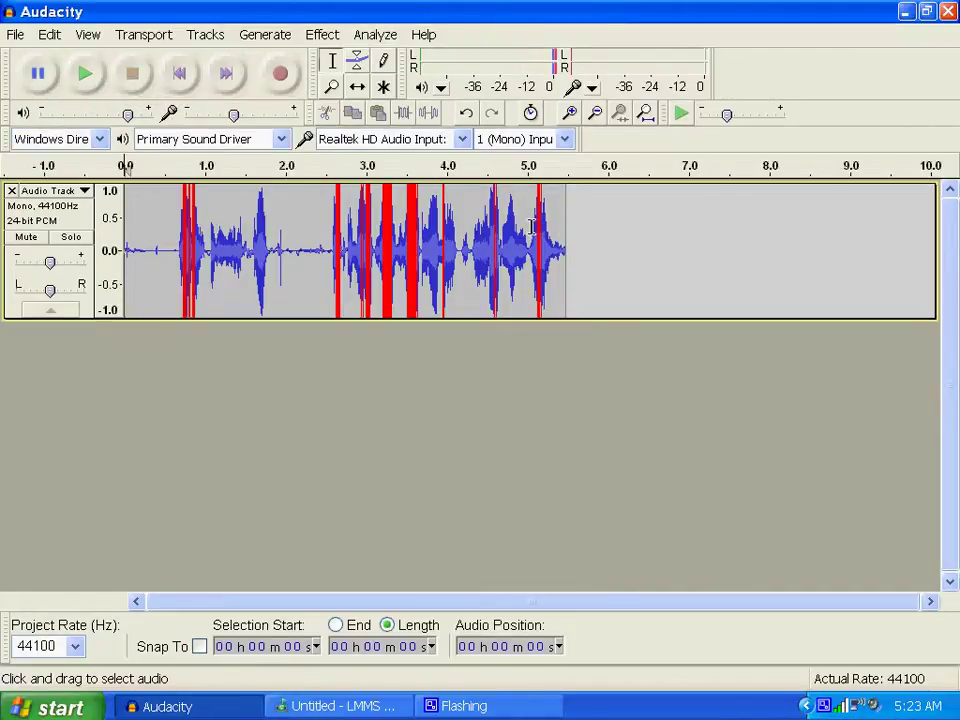
# - Delete the trailing audio from 5.0 to 5.6 s and replay the clip from the start
pyautogui.moveTo(530, 225); pyautogui.dragTo(576, 228)
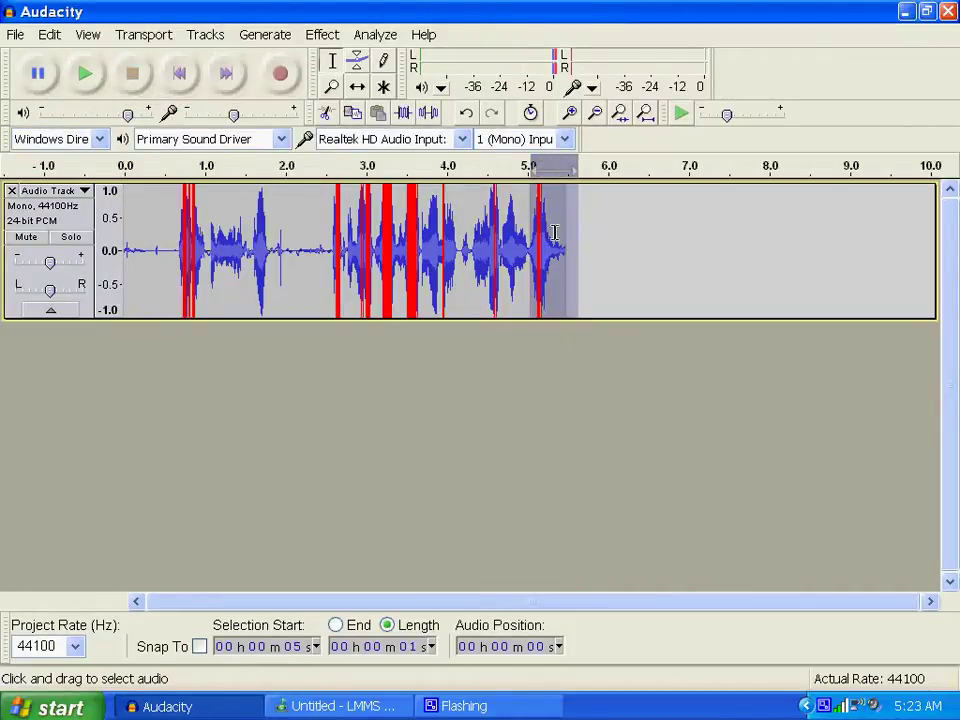
pyautogui.press('Delete')
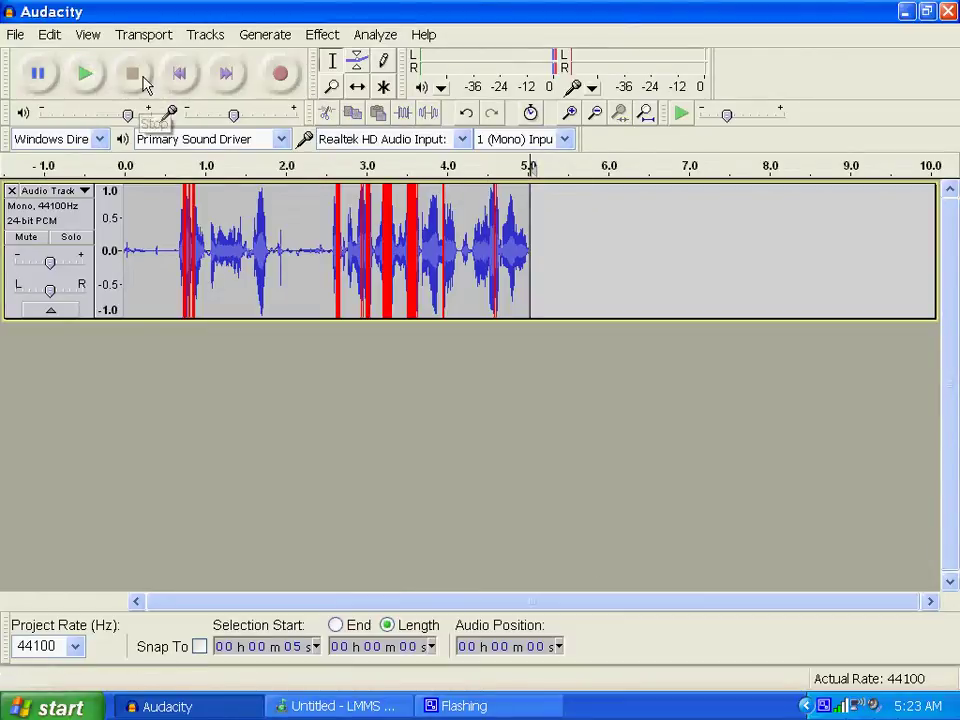
pyautogui.click(183, 80)
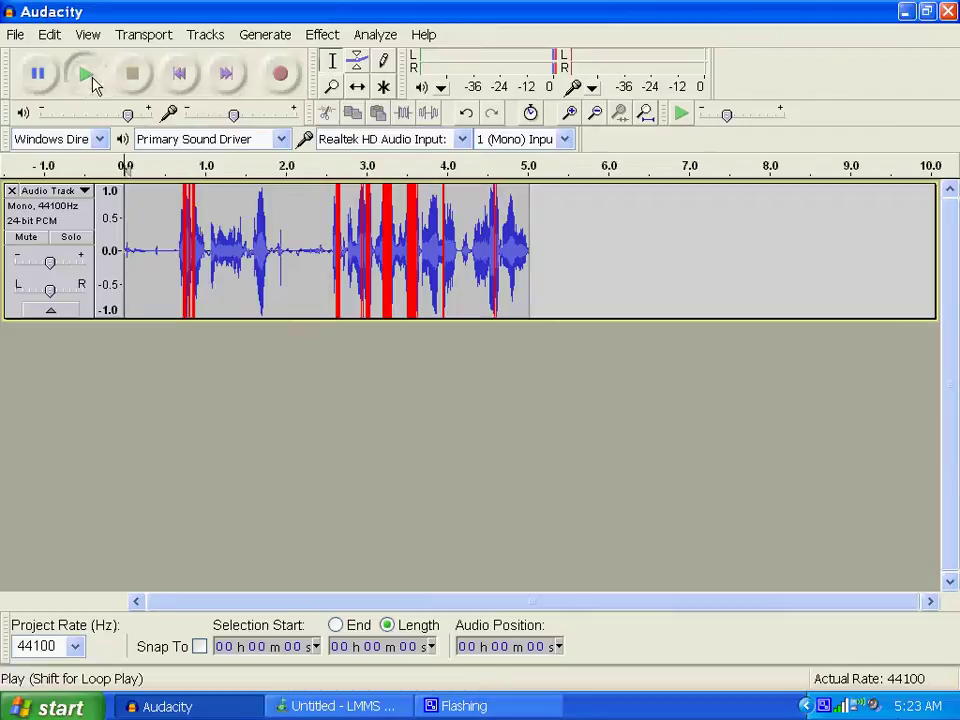
pyautogui.click(90, 82)
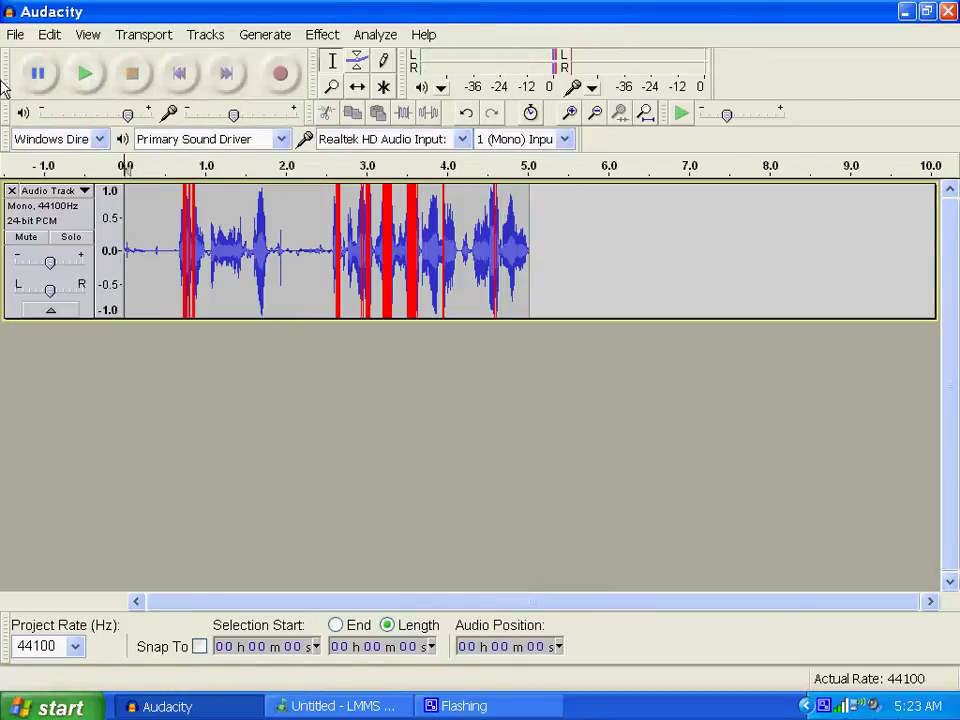
# - Export the recording as Ogg Vorbis OptimusPrimelol.ogg into Sounds, then switch to LMMS
pyautogui.click(16, 35)
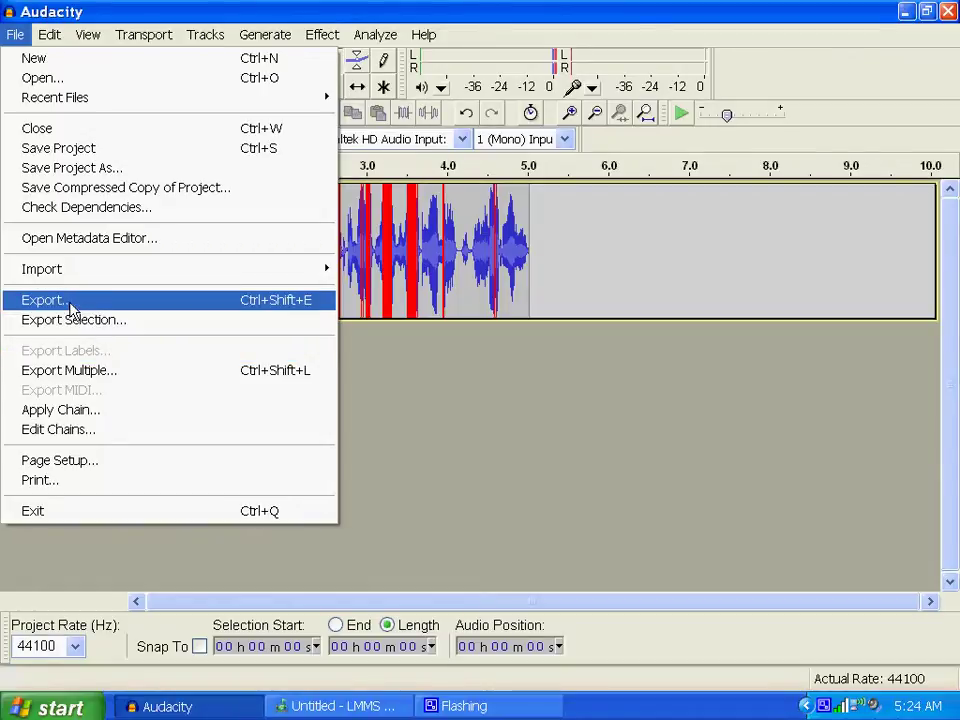
pyautogui.click(70, 304)
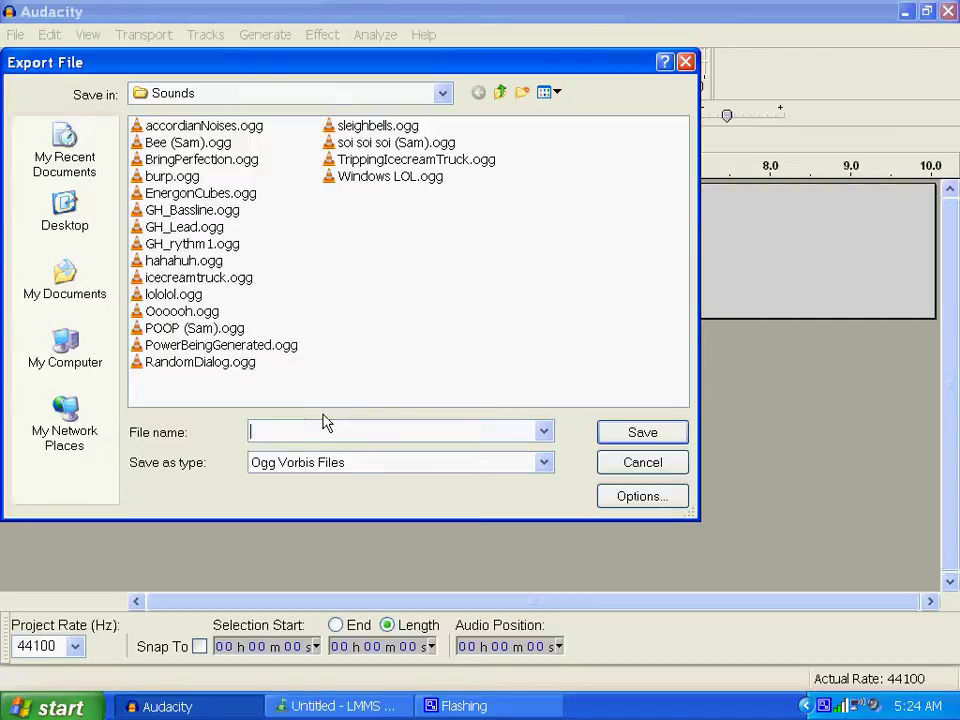
pyautogui.write('OptimusPrimelol')
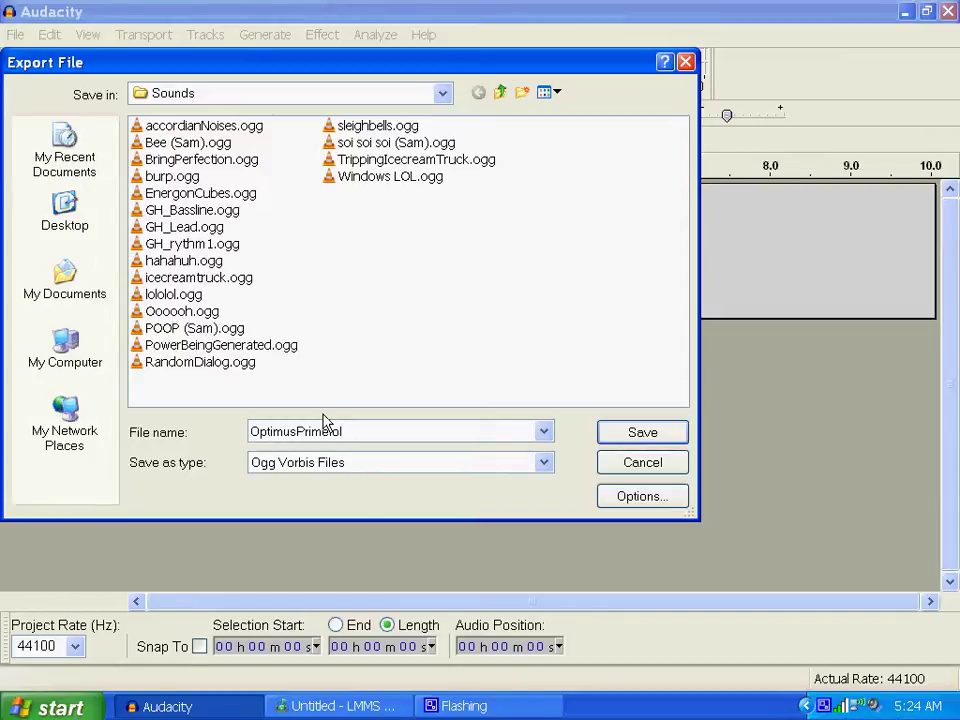
pyautogui.click(657, 438)
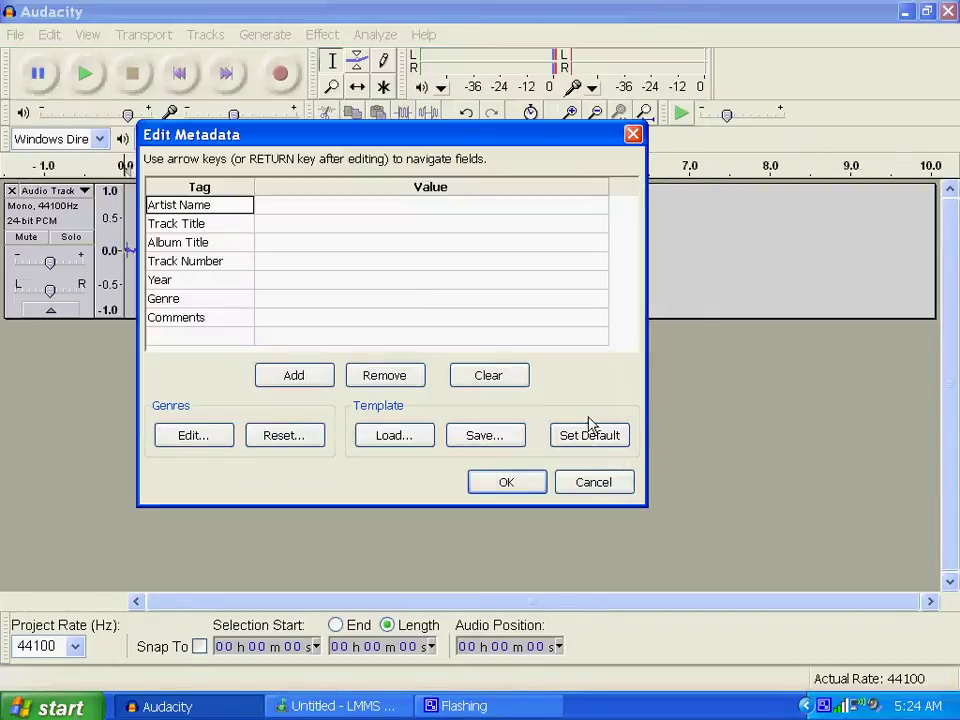
pyautogui.click(507, 482)
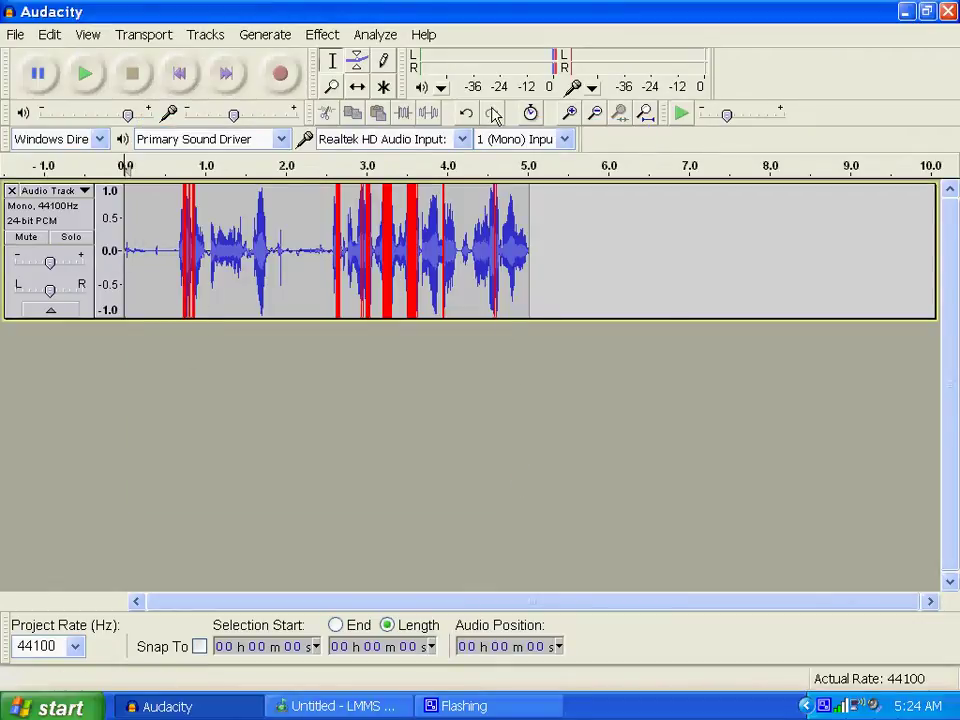
pyautogui.click(345, 705)
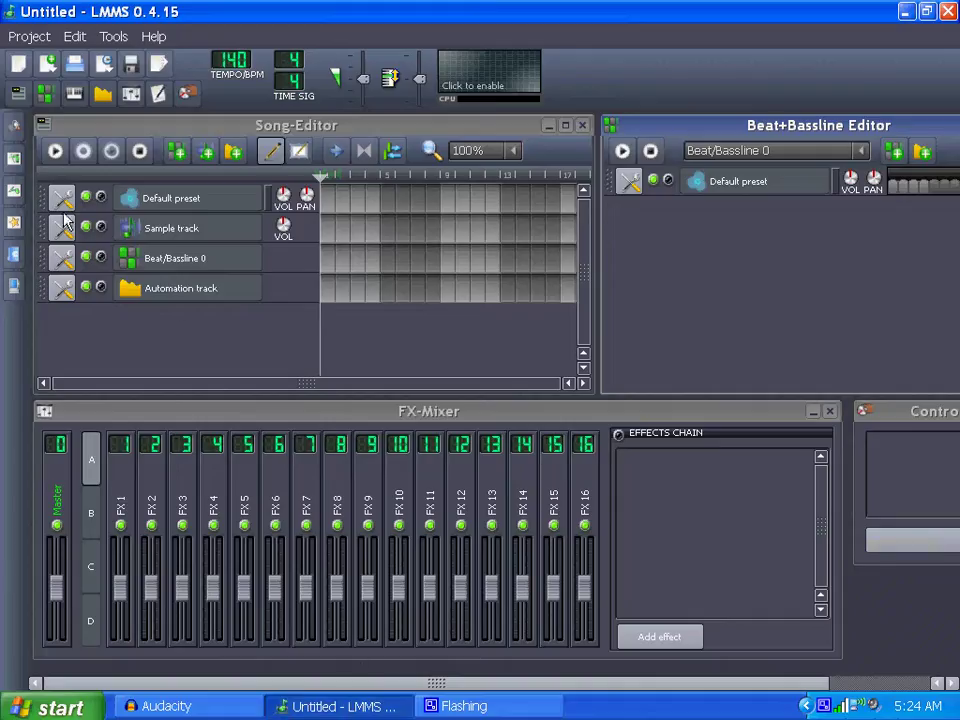
# - Create a four-bar clip at bar 1 of the Sample track and pick OptimusPrimelol.ogg from My Documents\Sounds
pyautogui.click(332, 236)
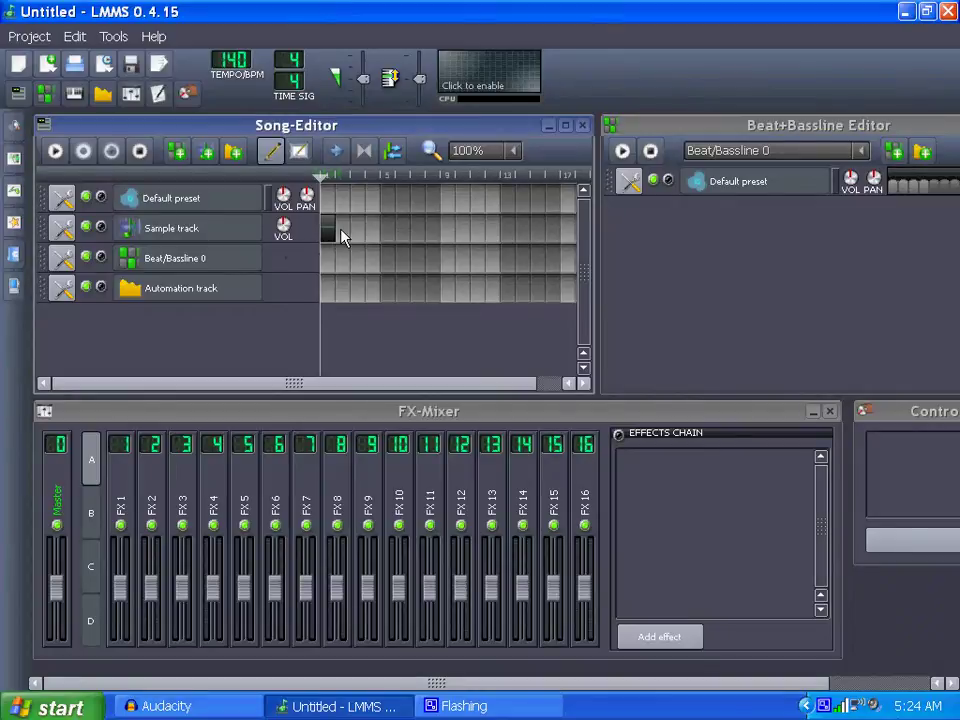
pyautogui.moveTo(332, 228); pyautogui.dragTo(394, 231)
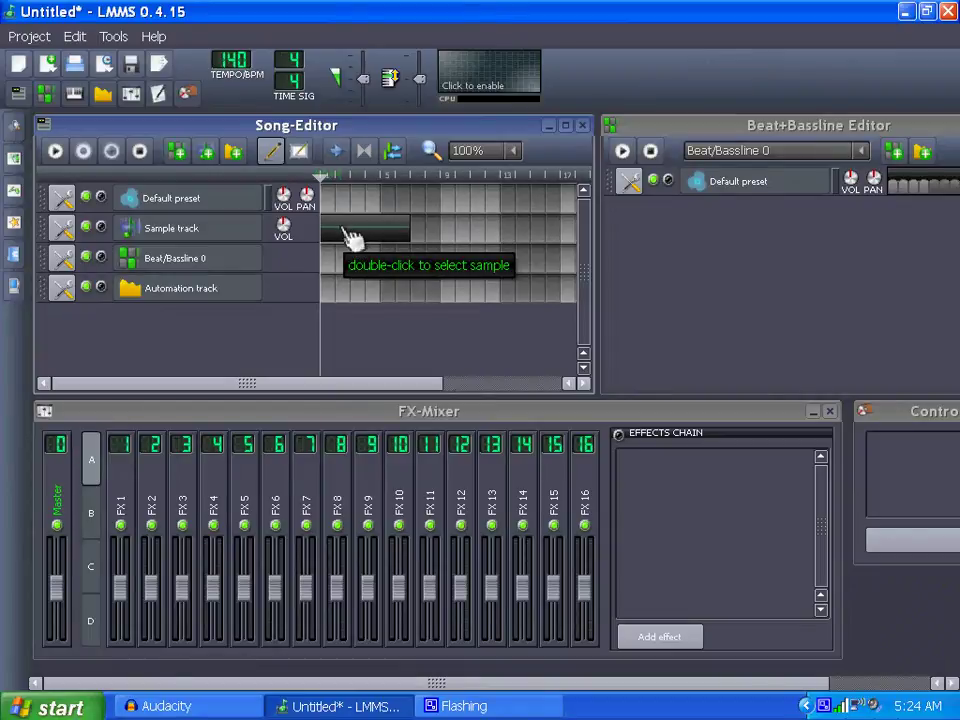
pyautogui.doubleClick(344, 226)
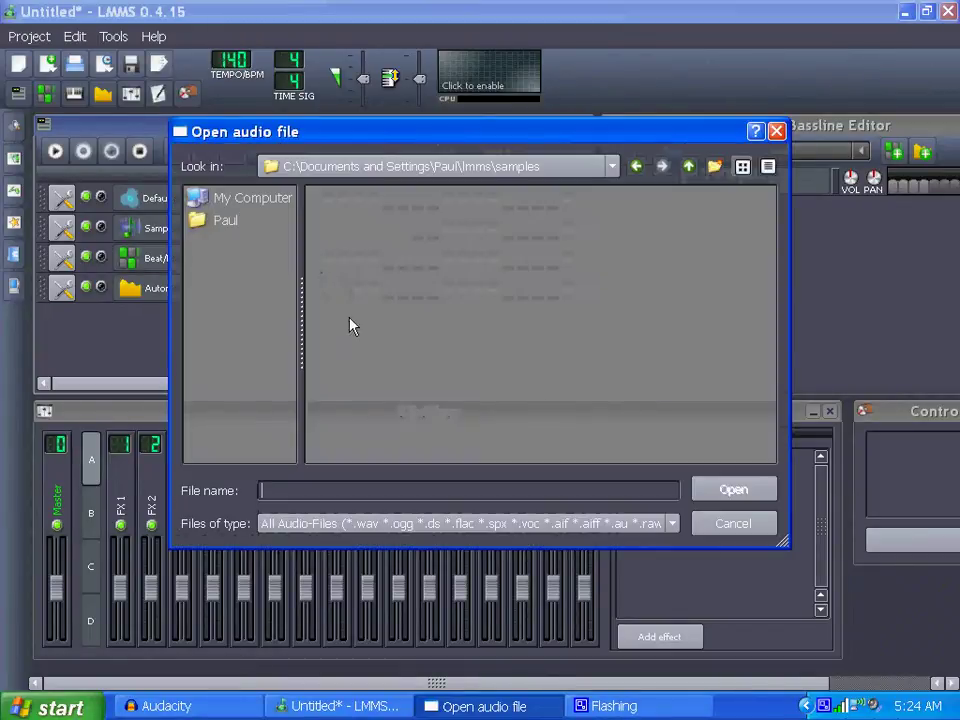
pyautogui.click(240, 221)
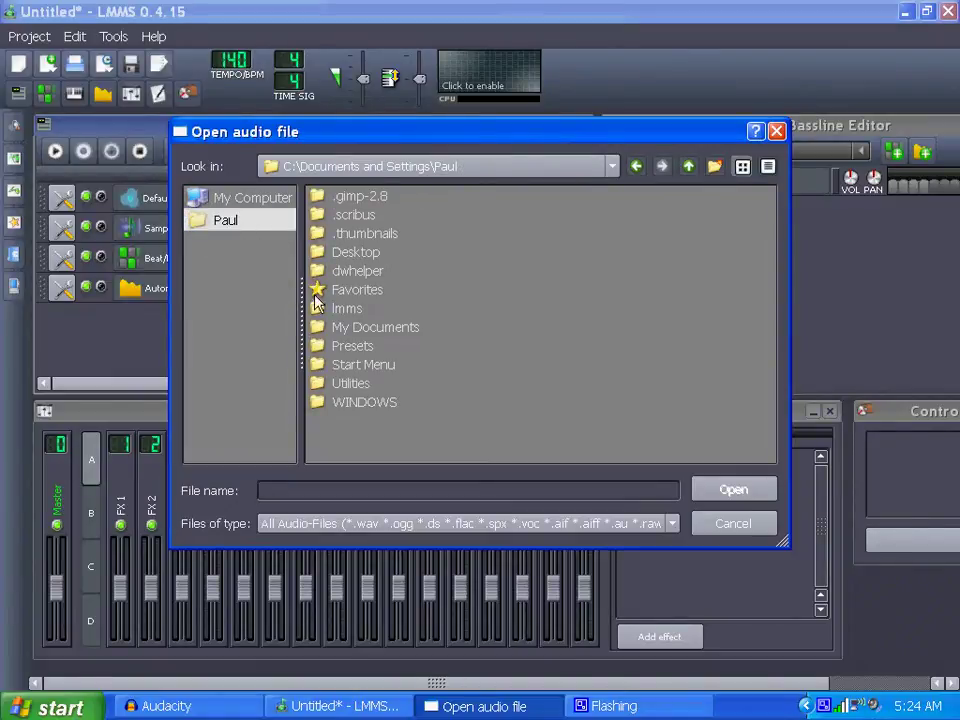
pyautogui.doubleClick(314, 328)
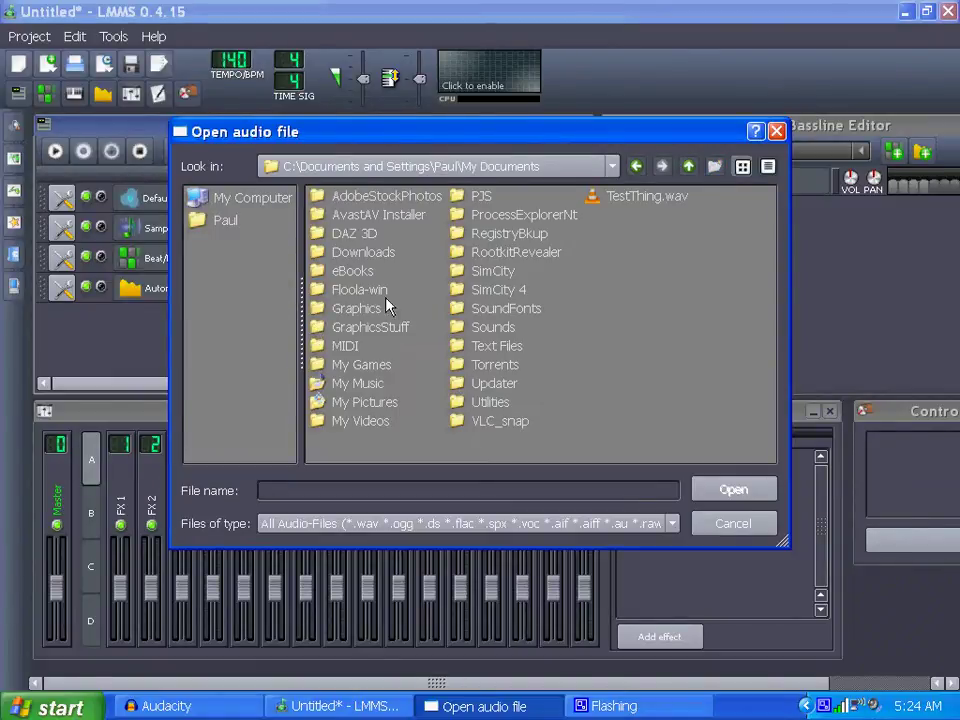
pyautogui.doubleClick(463, 332)
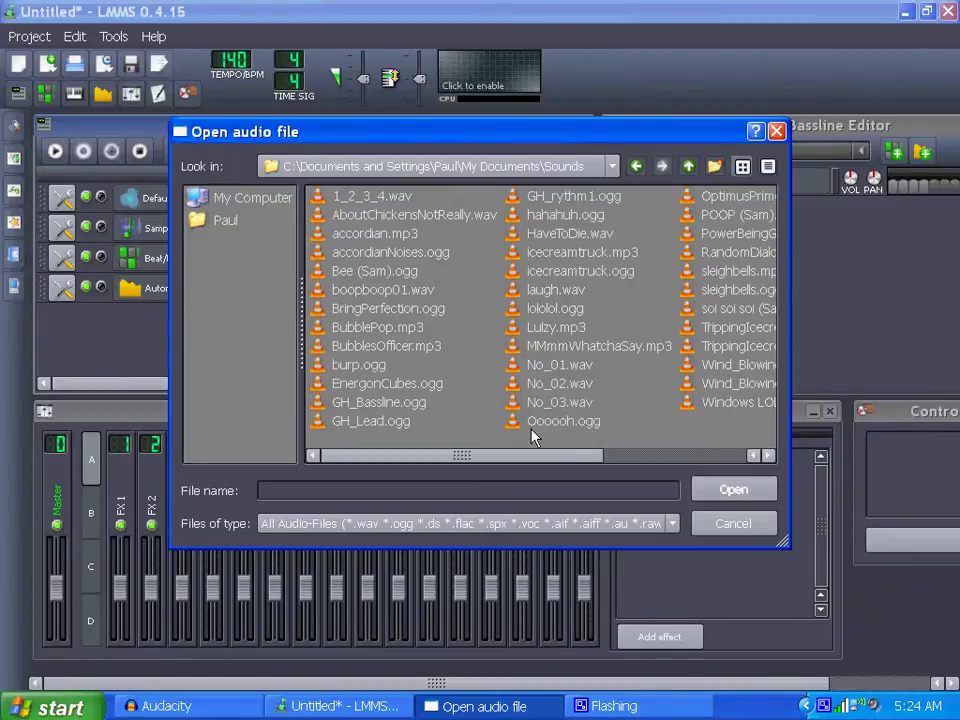
pyautogui.click(625, 458)
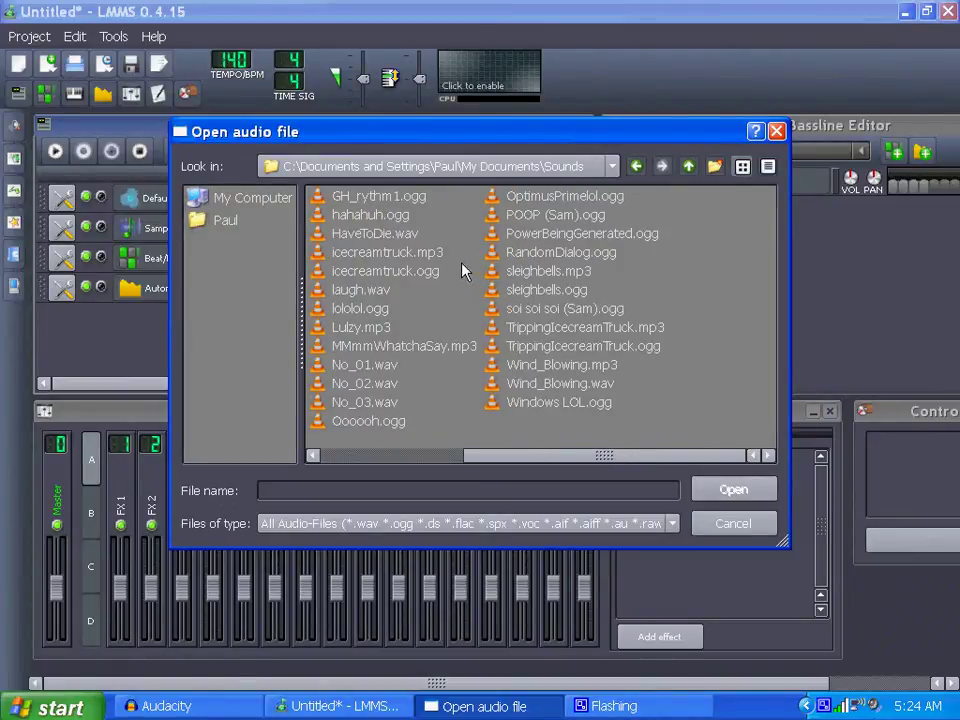
pyautogui.click(543, 195)
# - Load the voice sample, lengthen the clip slightly, play it through, and enable loop points
pyautogui.click(731, 489)
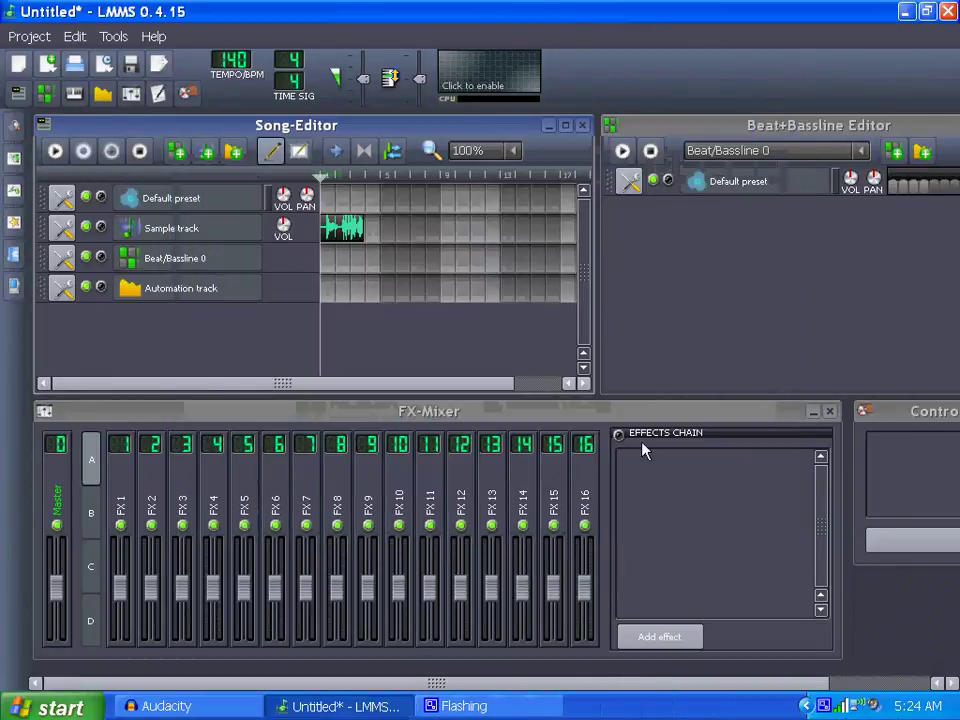
pyautogui.moveTo(365, 231)
pyautogui.mouseDown()
pyautogui.moveTo(407, 224)
pyautogui.moveTo(357, 224)
pyautogui.moveTo(374, 224)
pyautogui.mouseUp()
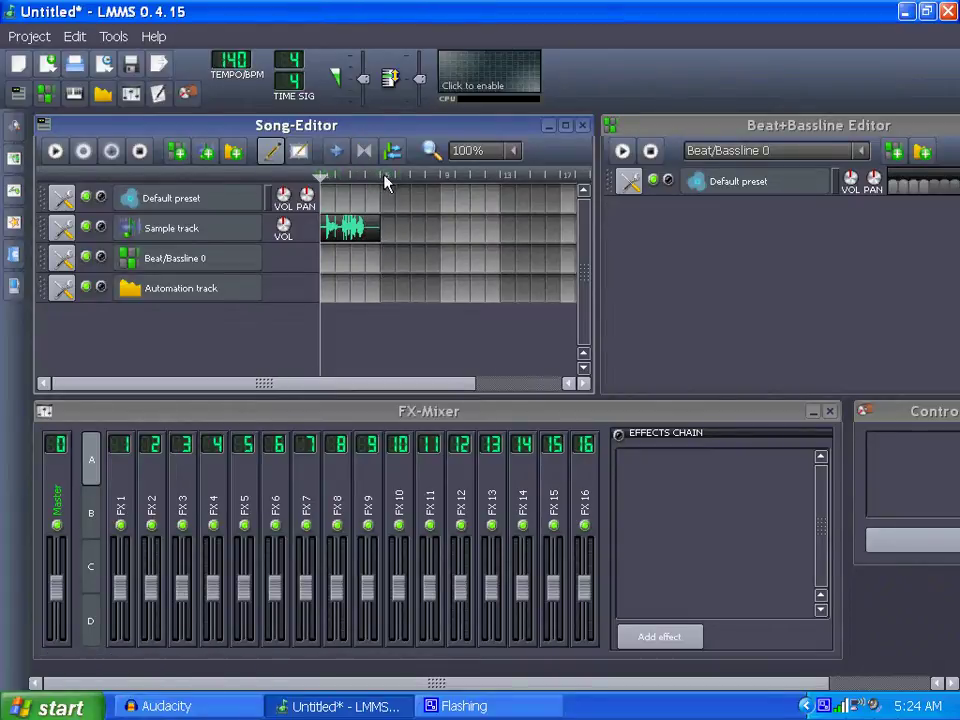
pyautogui.click(55, 152)
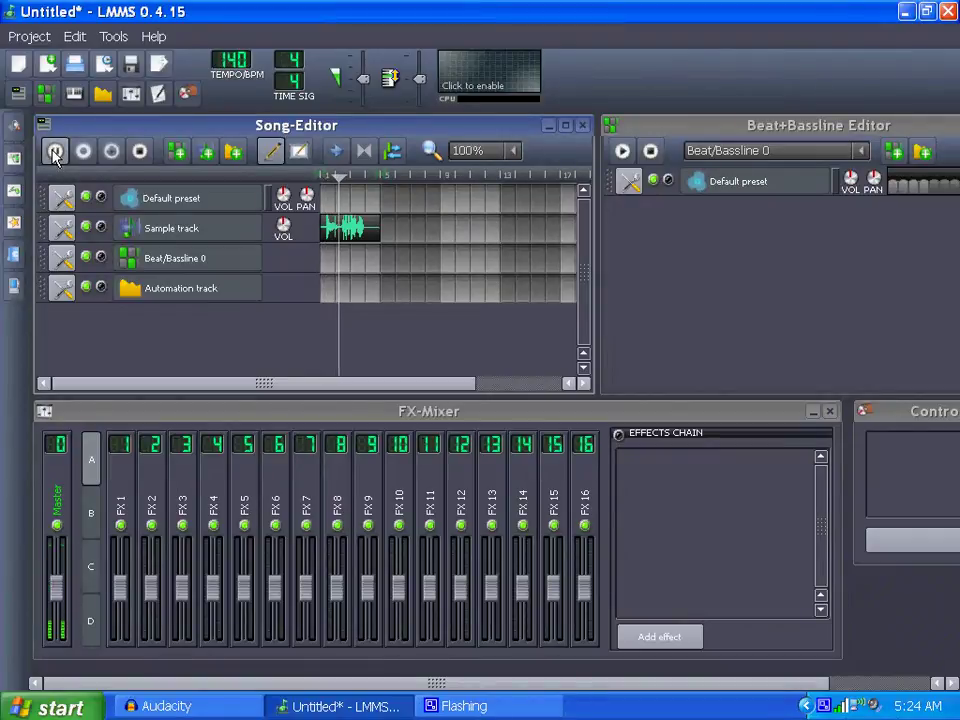
pyautogui.click(141, 152)
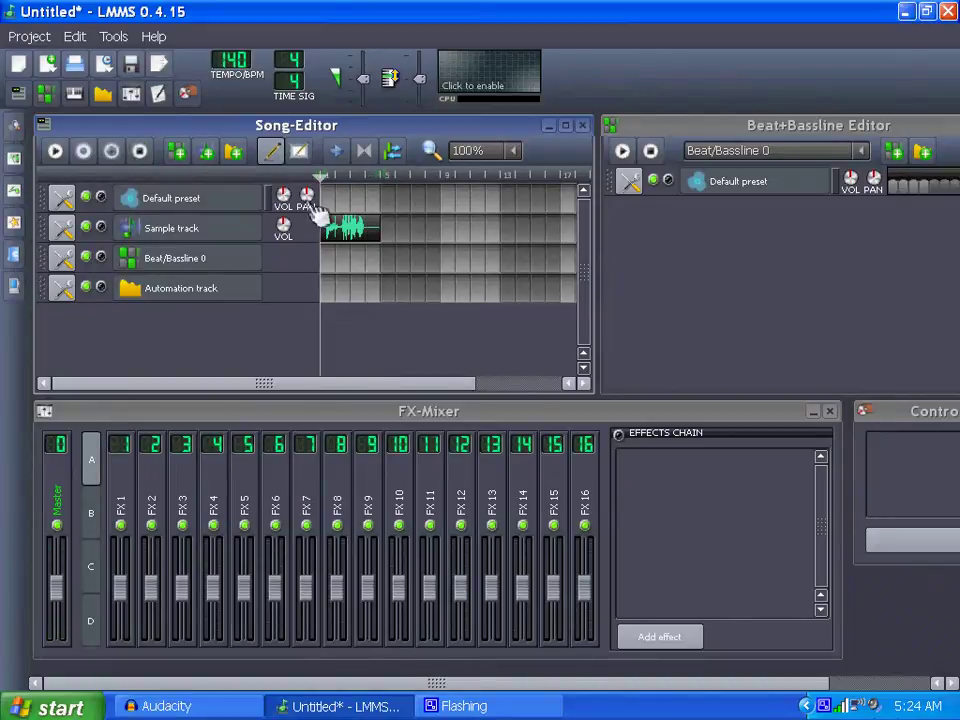
pyautogui.click(364, 150)
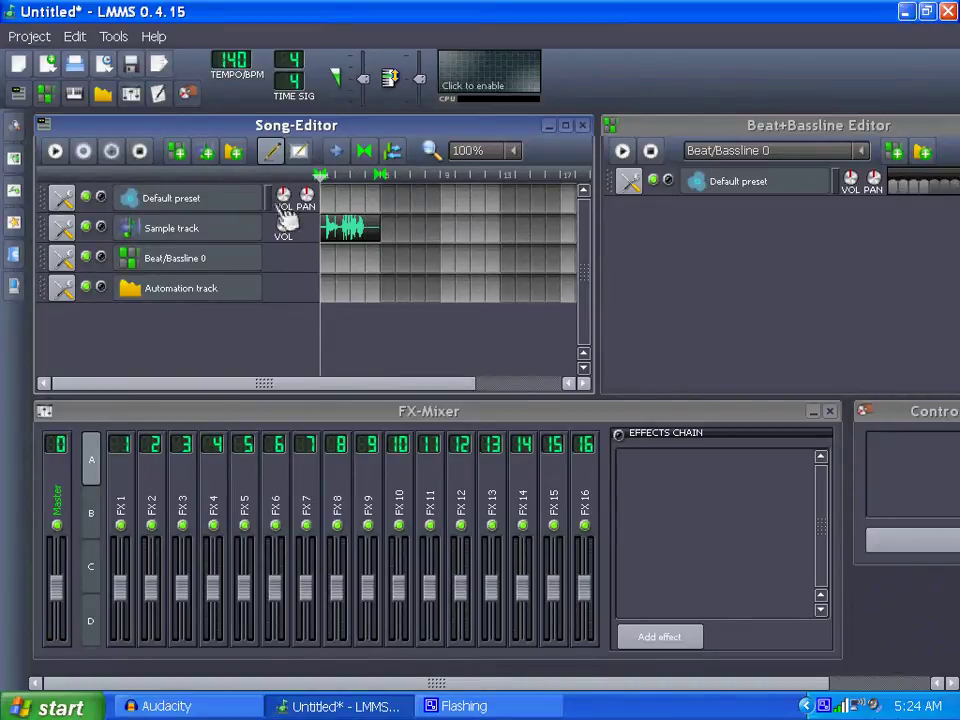
# - Add the LADSPA AM pitchshifter effect to the Sample track's effects chain
pyautogui.click(165, 238)
pyautogui.moveTo(128, 130); pyautogui.dragTo(702, 199)
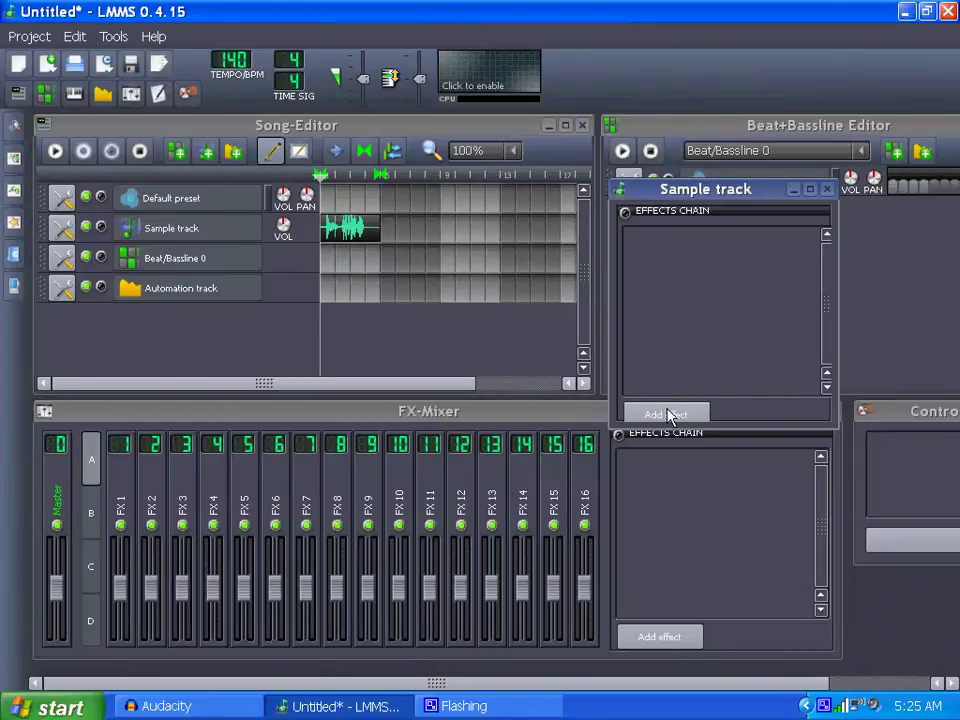
pyautogui.click(666, 414)
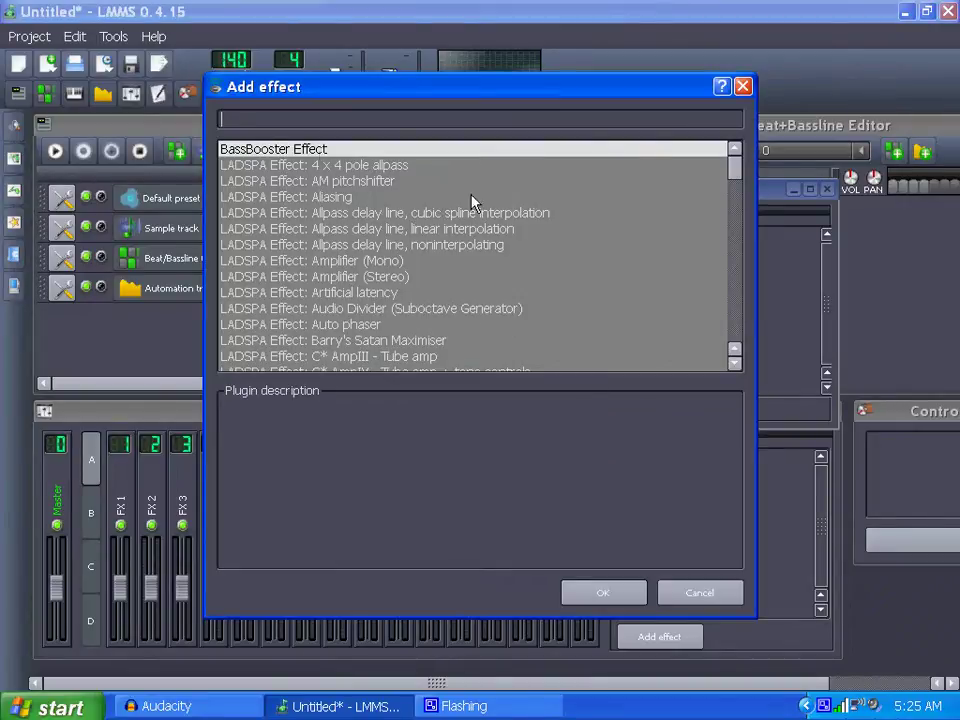
pyautogui.click(336, 180)
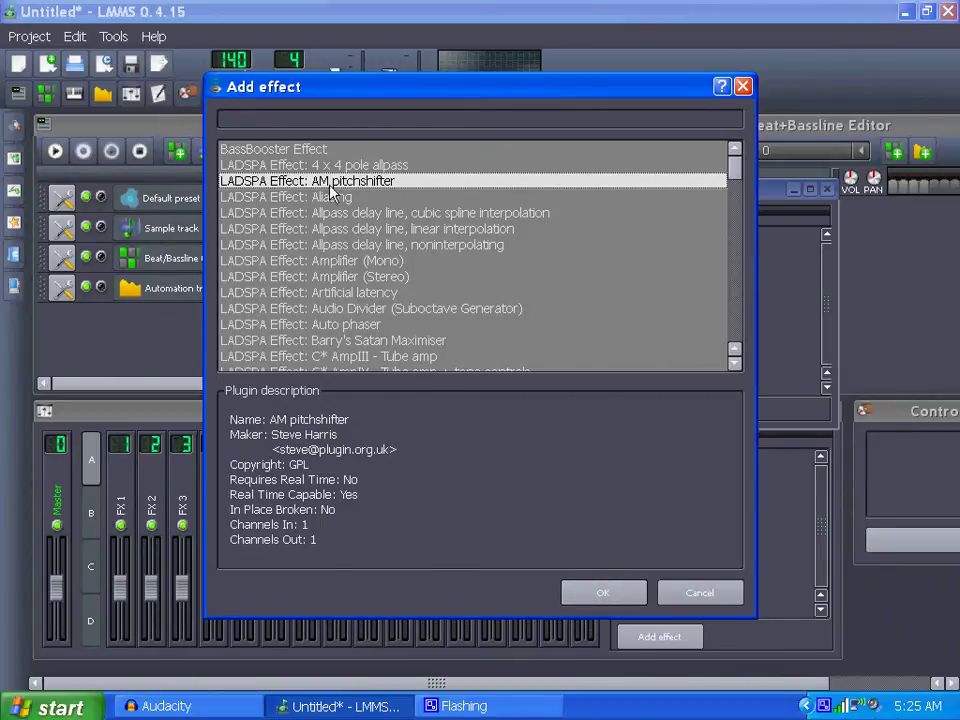
pyautogui.click(602, 593)
pyautogui.moveTo(852, 532); pyautogui.dragTo(493, 420)
# - During playback, adjust the AM pitchshifter's Channel 1 pitch shift and buffer size, then stop
pyautogui.click(55, 151)
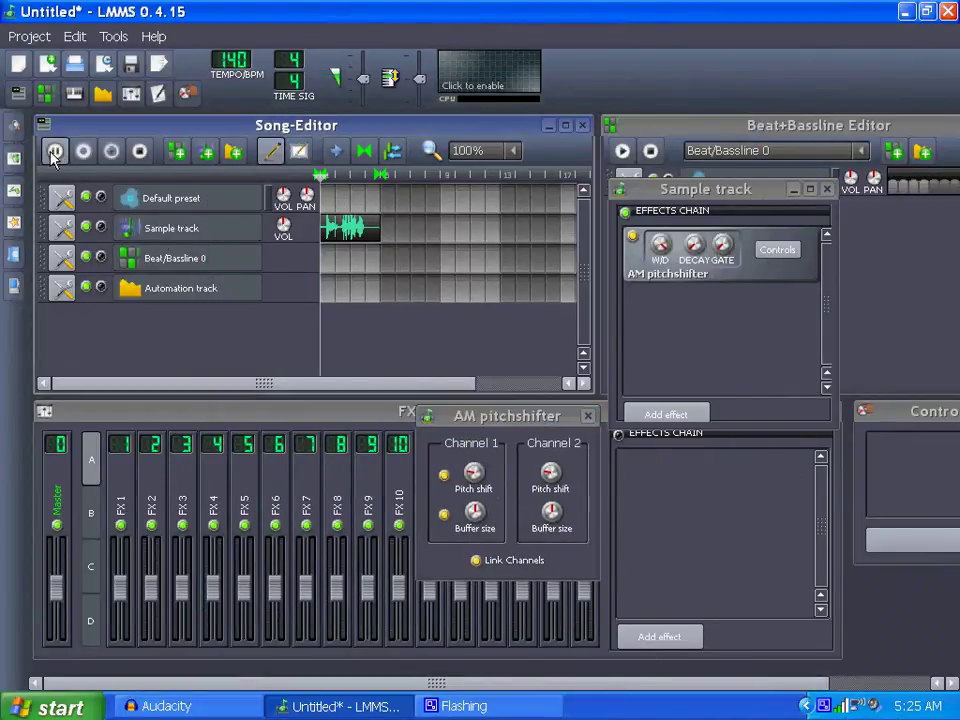
pyautogui.moveTo(489, 416); pyautogui.dragTo(461, 381)
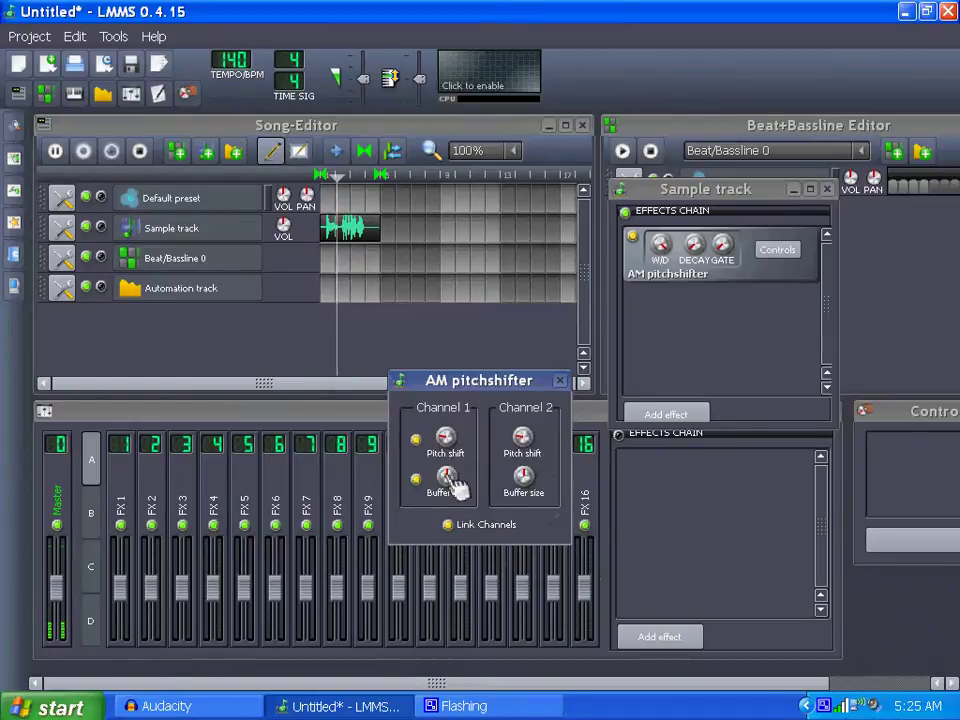
pyautogui.click(446, 477)
pyautogui.click(458, 483)
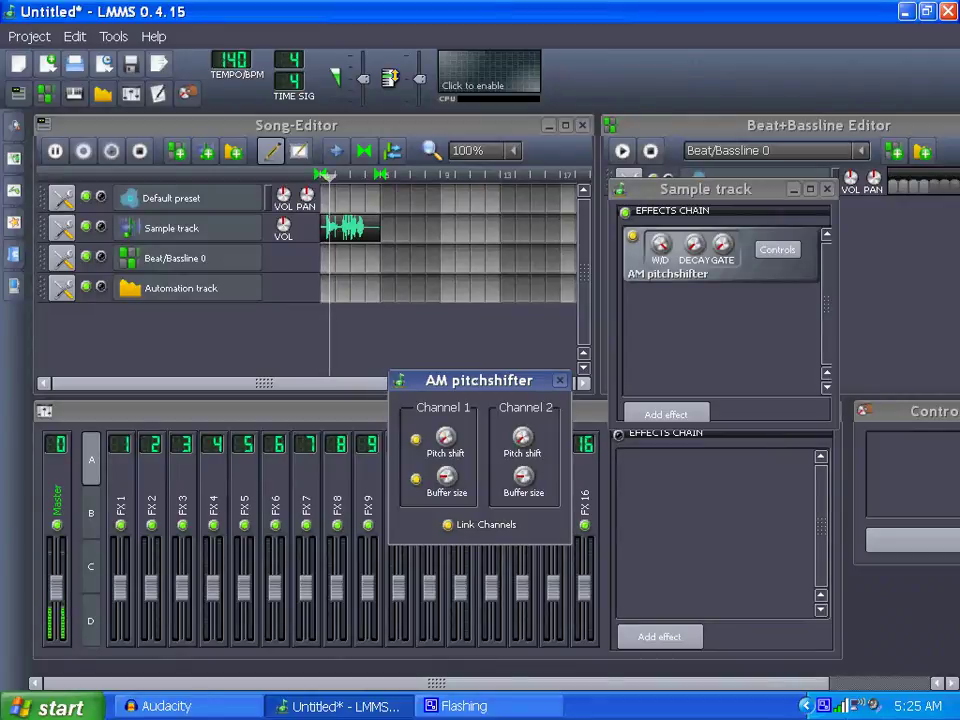
pyautogui.click(452, 444)
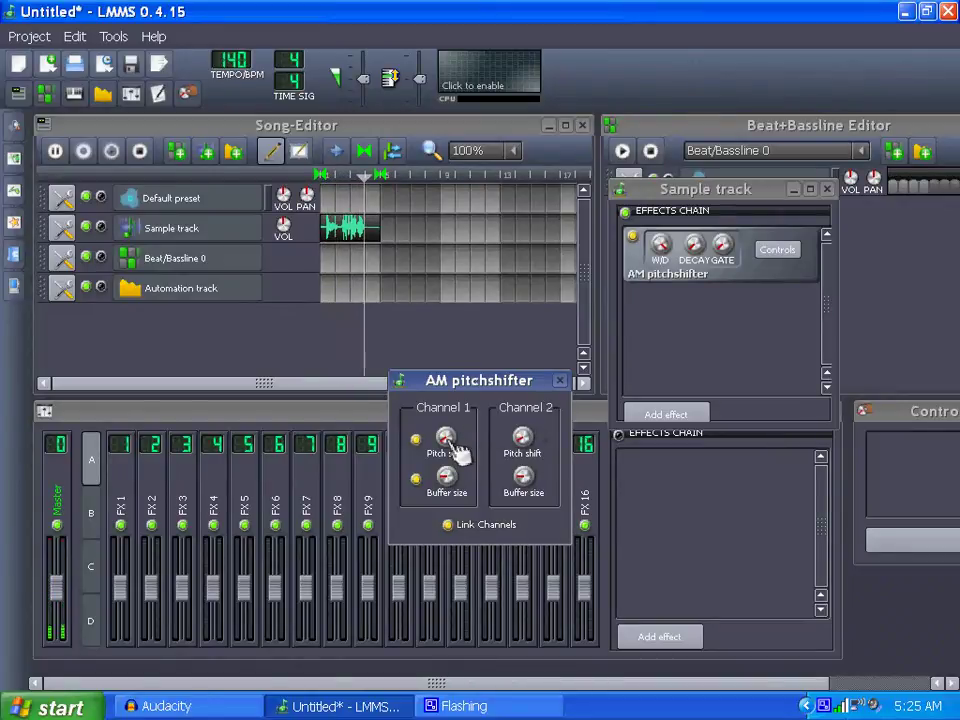
pyautogui.scroll(5, 457, 450)
pyautogui.scroll(3, 457, 450)
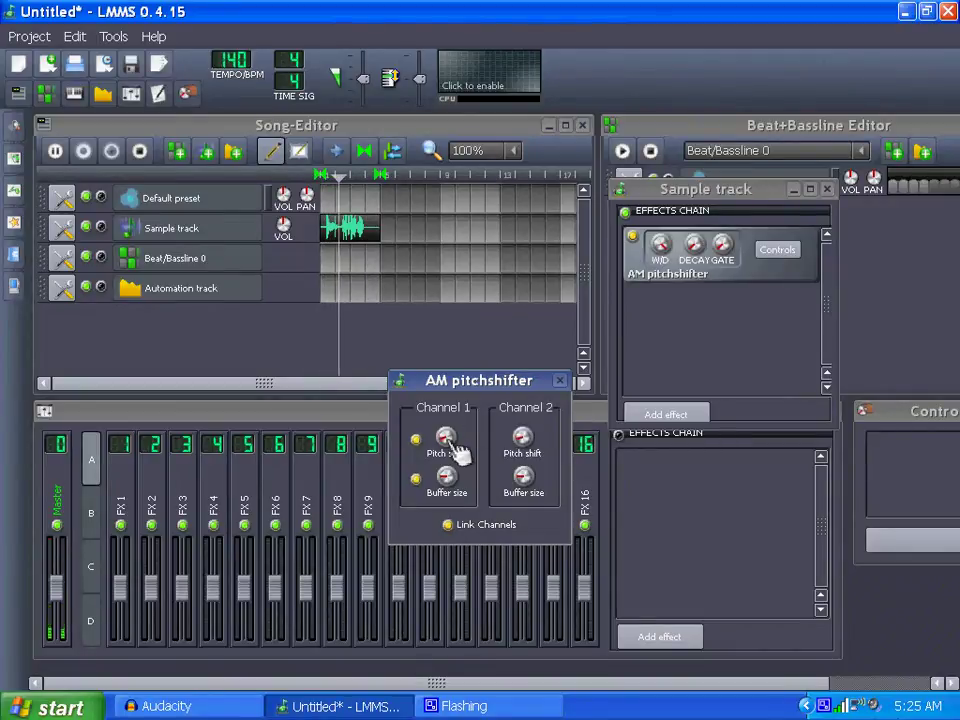
pyautogui.scroll(1, 457, 450)
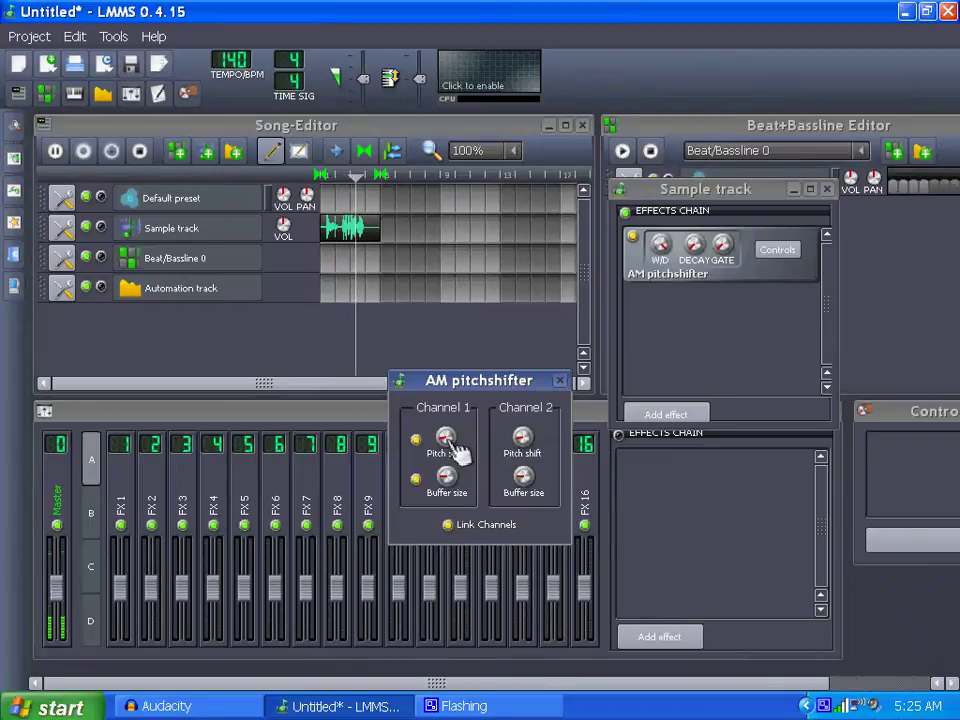
pyautogui.scroll(2, 457, 450)
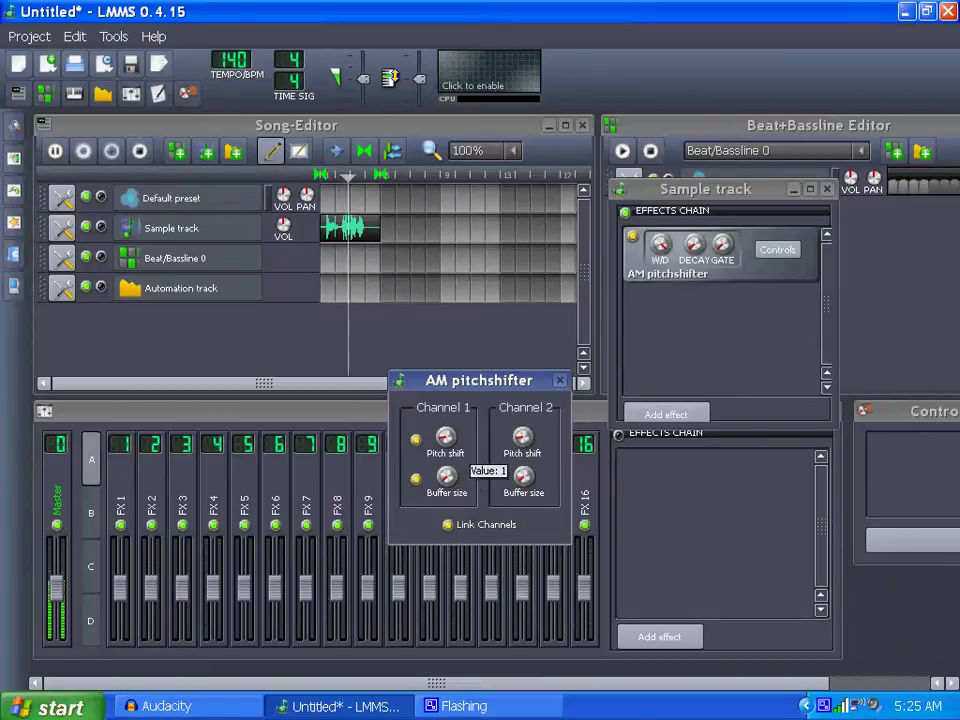
pyautogui.moveTo(470, 483); pyautogui.dragTo(467, 490)
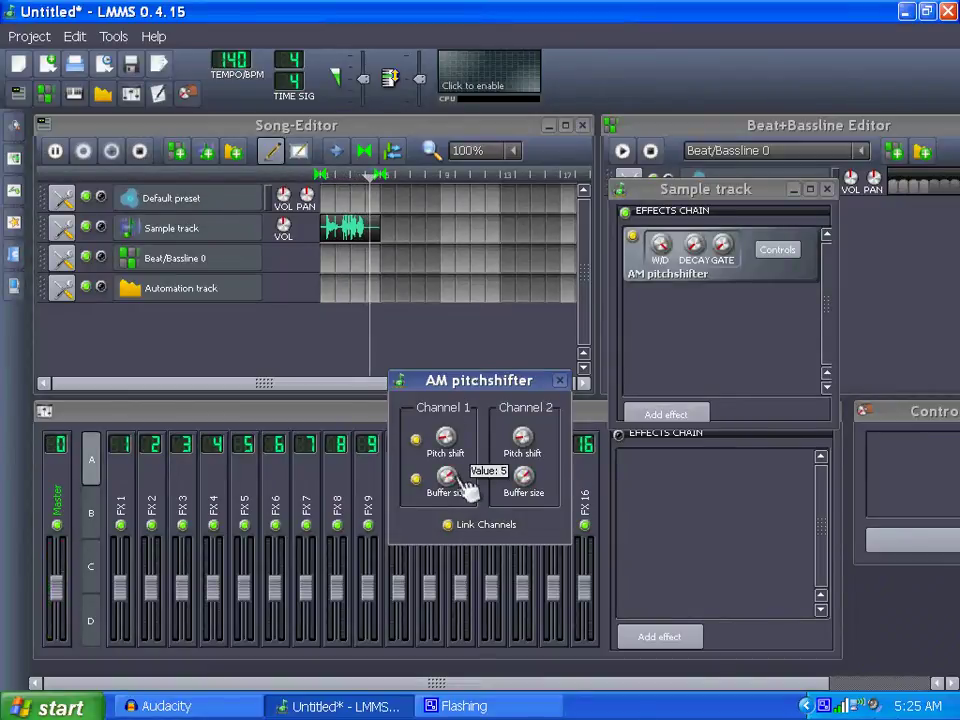
pyautogui.click(140, 150)
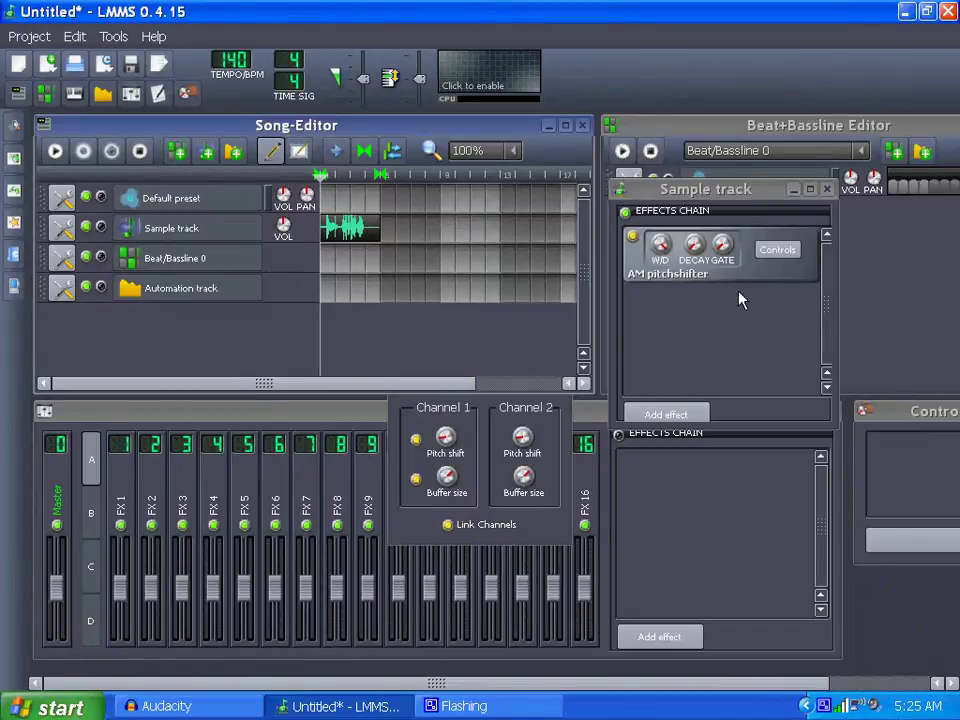
# - Search 'com' to add a Comb Filter and bypass the AM pitchshifter
pyautogui.click(667, 414)
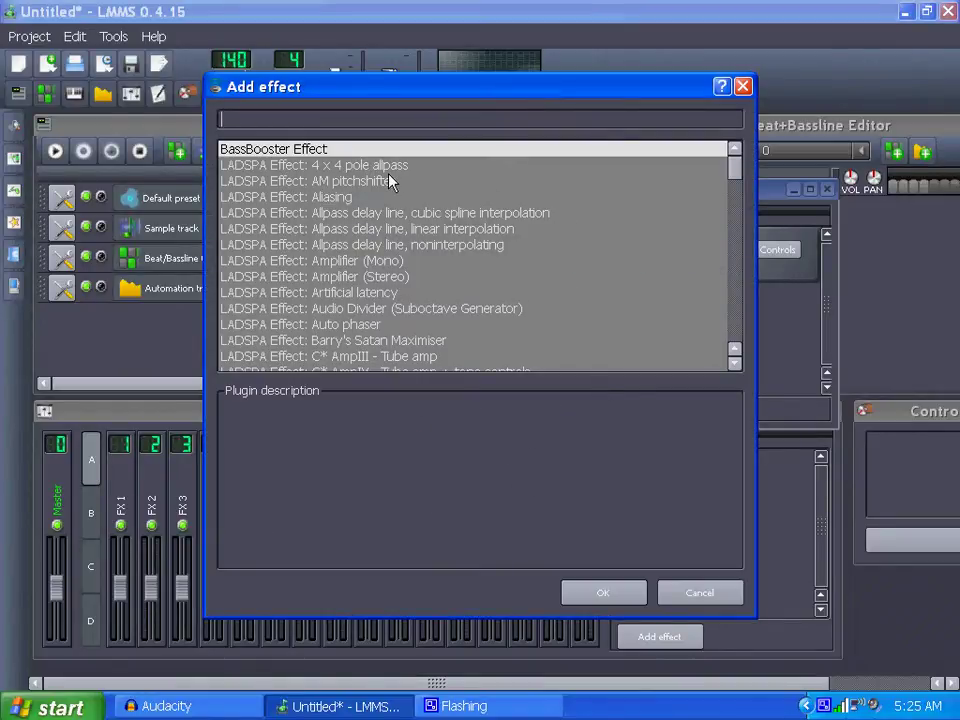
pyautogui.write('com')
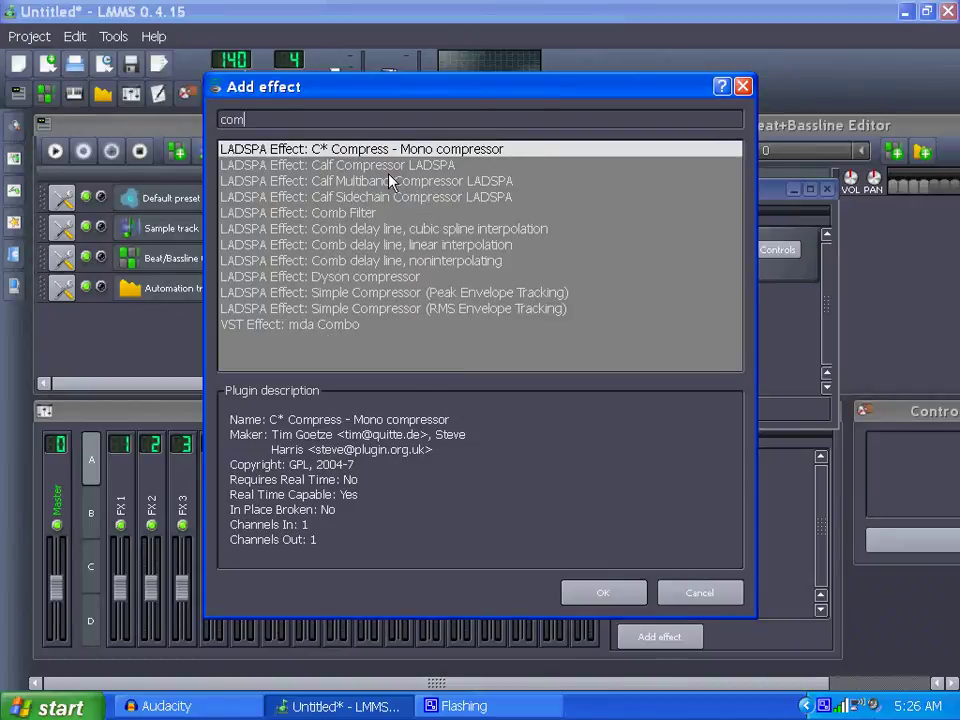
pyautogui.click(603, 593)
pyautogui.moveTo(790, 535); pyautogui.dragTo(655, 470)
pyautogui.click(633, 238)
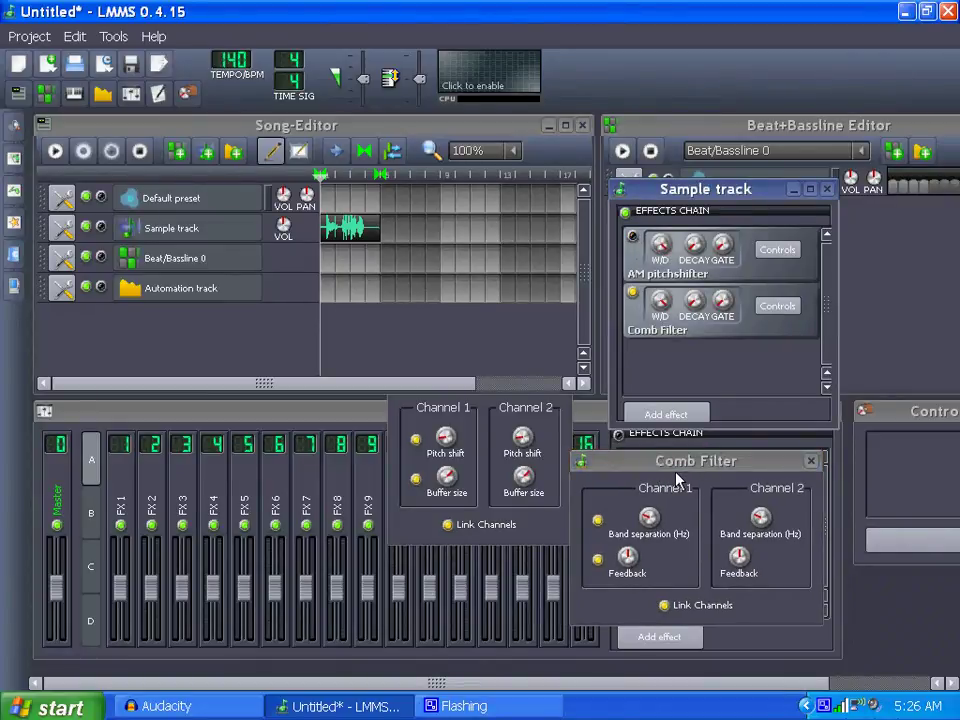
pyautogui.moveTo(676, 478); pyautogui.dragTo(222, 417)
# - During playback, tweak the Comb Filter's Channel 1 band separation, settling at 171.6 Hz
pyautogui.press('space')
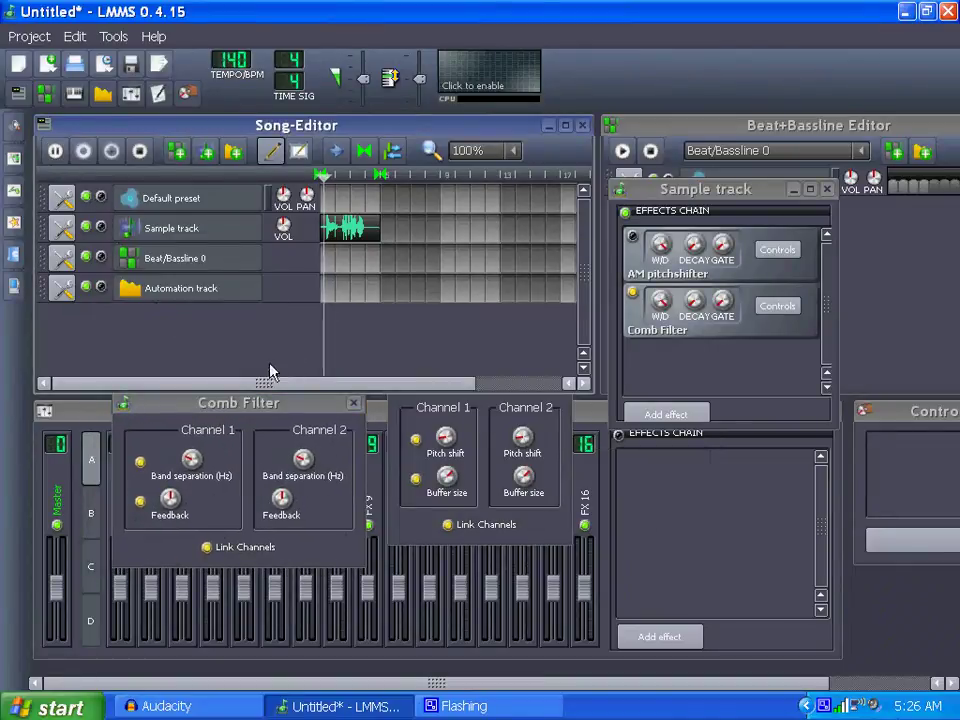
pyautogui.click(190, 461)
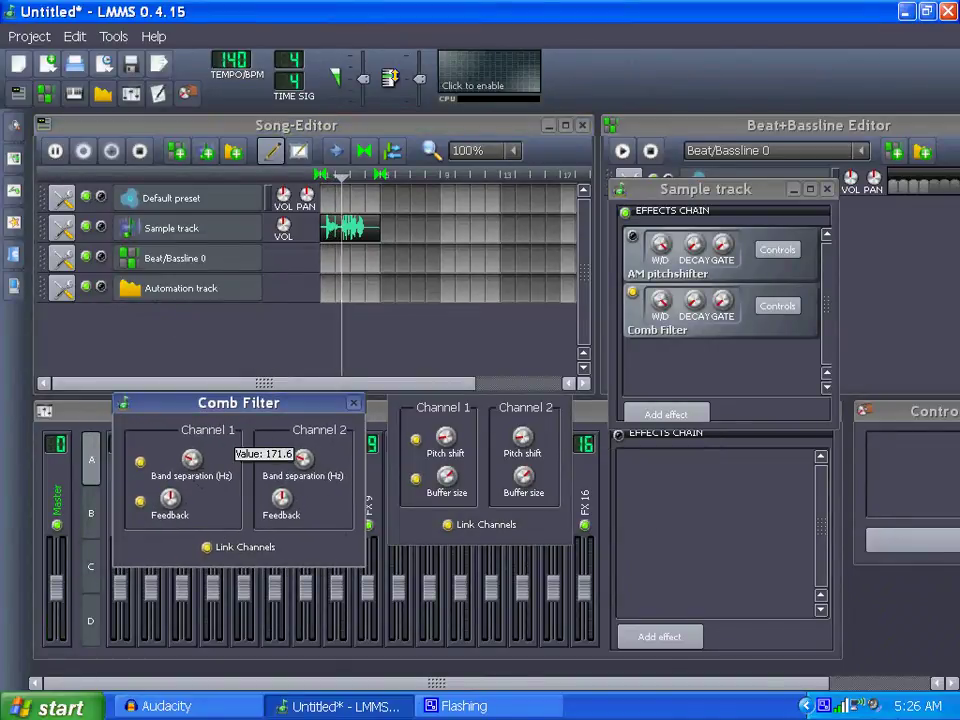
pyautogui.moveTo(190, 461); pyautogui.dragTo(190, 454)
pyautogui.click(171, 497)
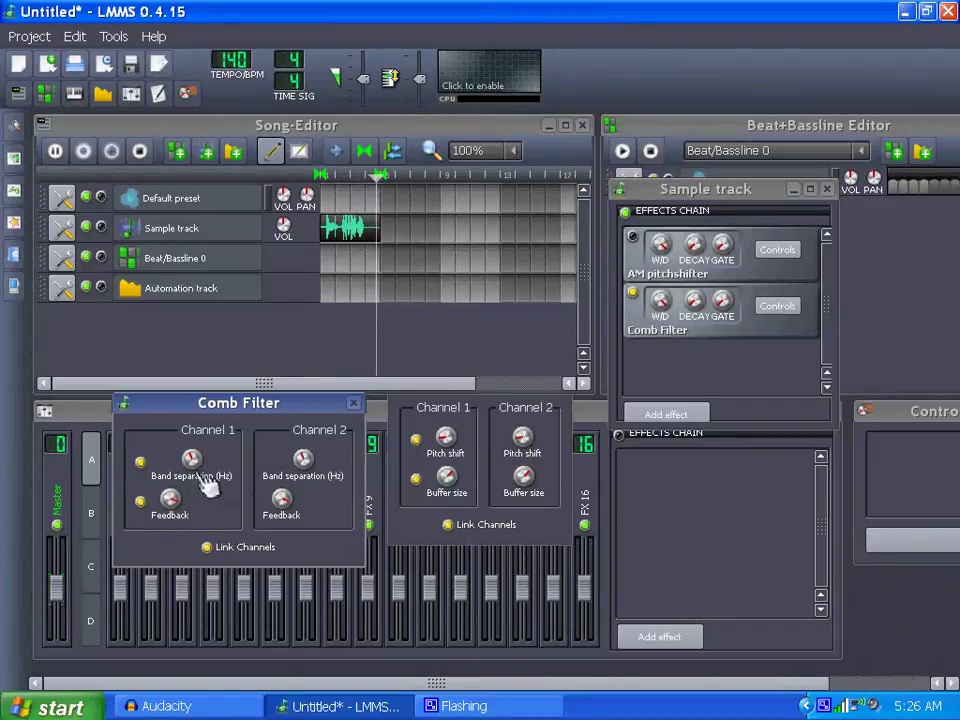
pyautogui.moveTo(302, 458); pyautogui.dragTo(302, 452)
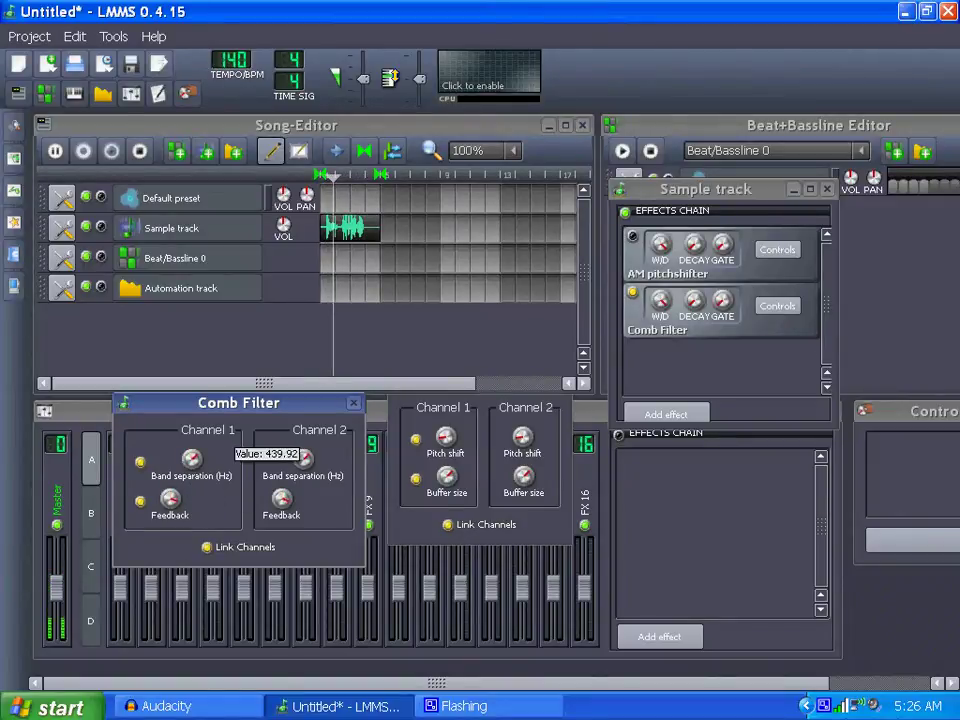
pyautogui.moveTo(193, 456); pyautogui.dragTo(193, 467)
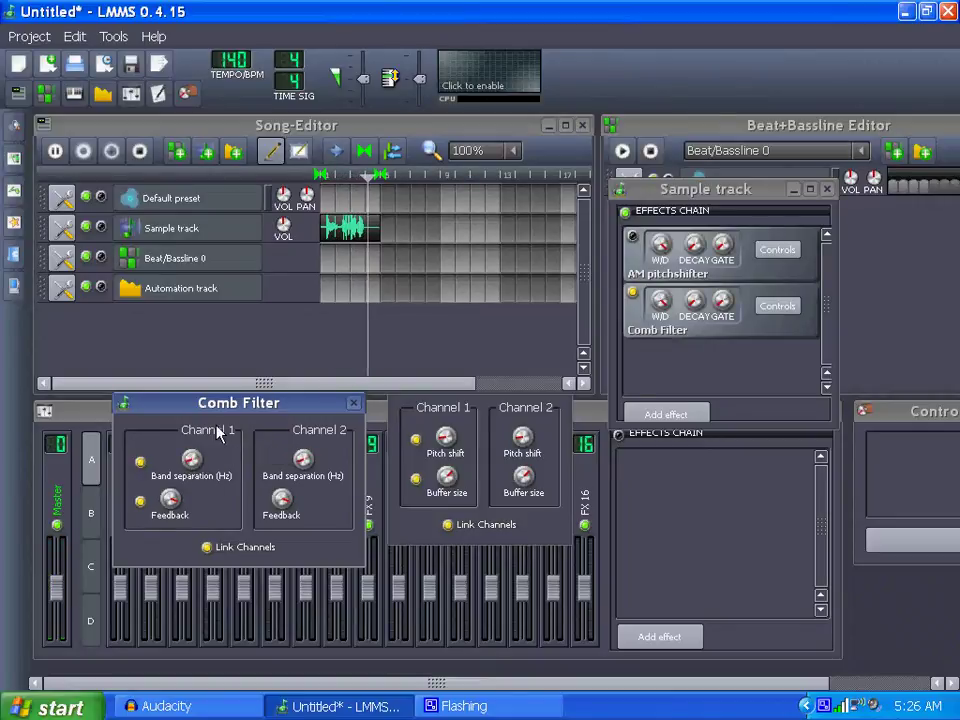
pyautogui.click(140, 151)
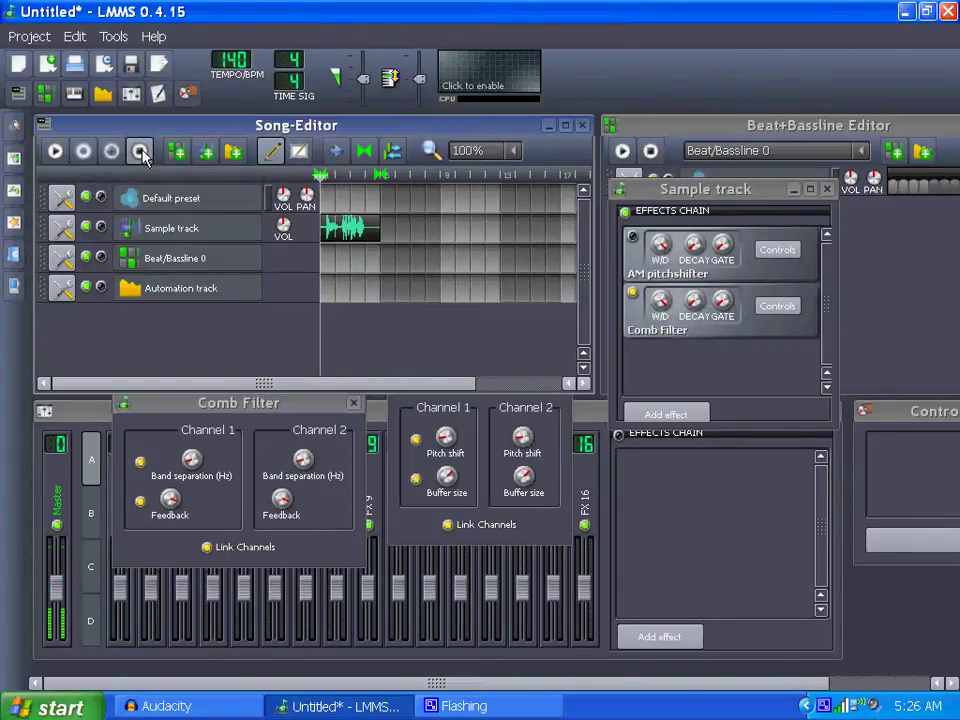
# - Re-enable the AM pitchshifter and play the song through both effects
pyautogui.click(633, 237)
pyautogui.click(56, 151)
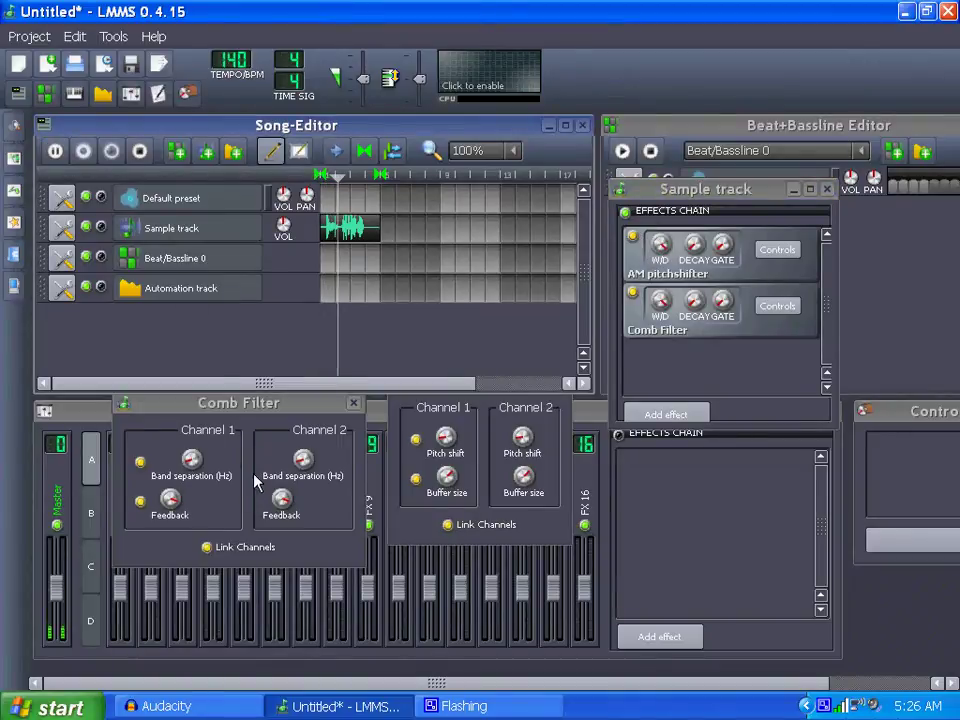
pyautogui.click(140, 151)
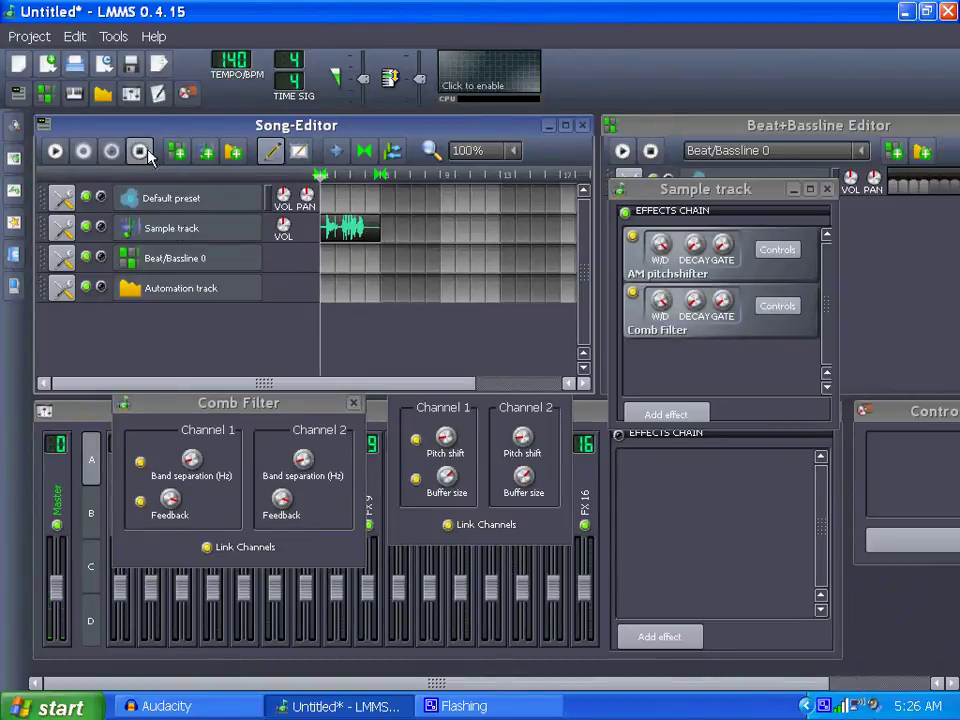
# - Search 'multi', add Calf MultiChorus LADSPA, and place its controls centre-left
pyautogui.click(668, 414)
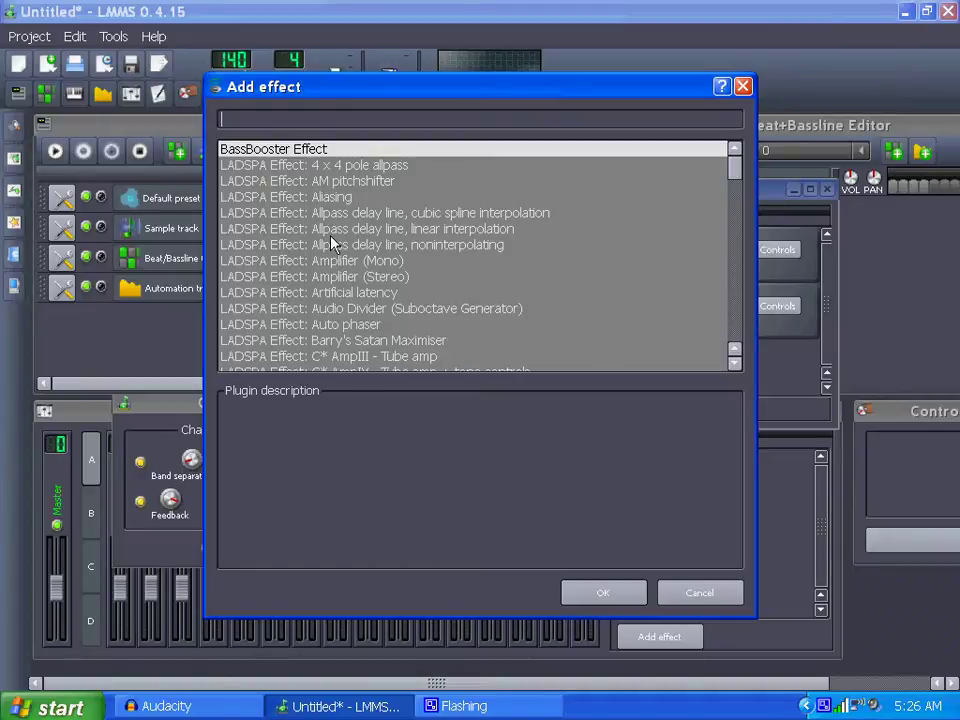
pyautogui.write('mul')
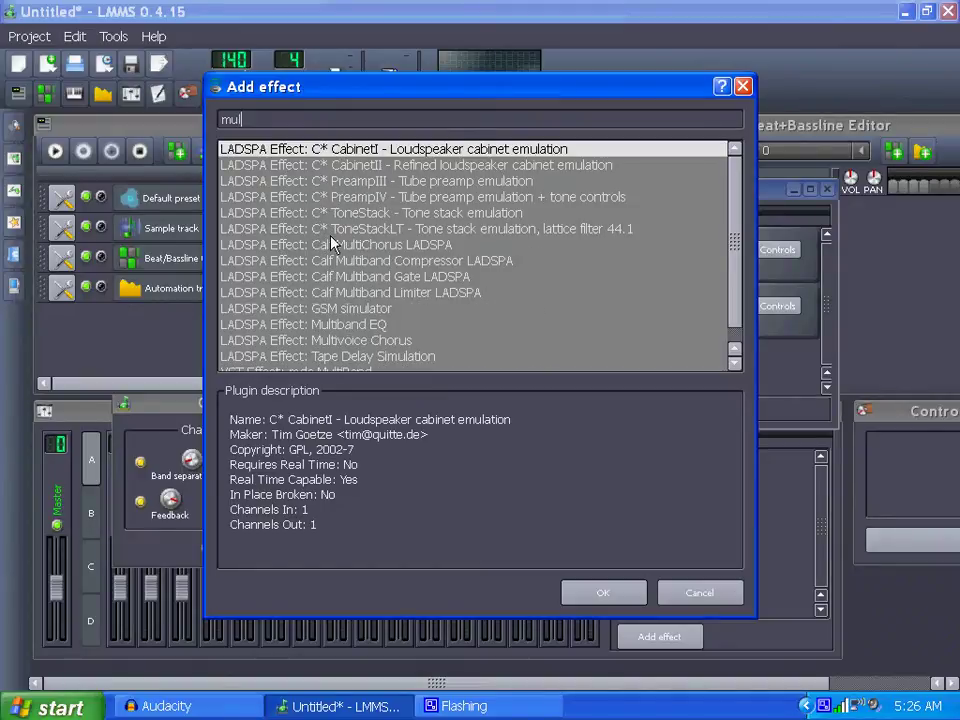
pyautogui.write('ti')
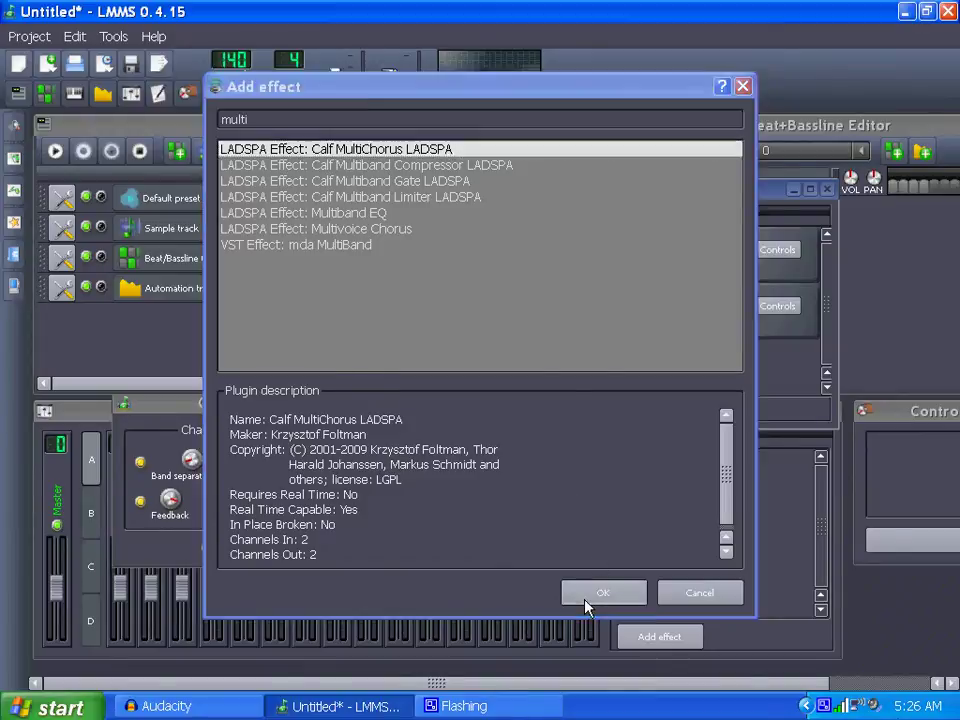
pyautogui.click(588, 598)
pyautogui.moveTo(803, 487); pyautogui.dragTo(347, 349)
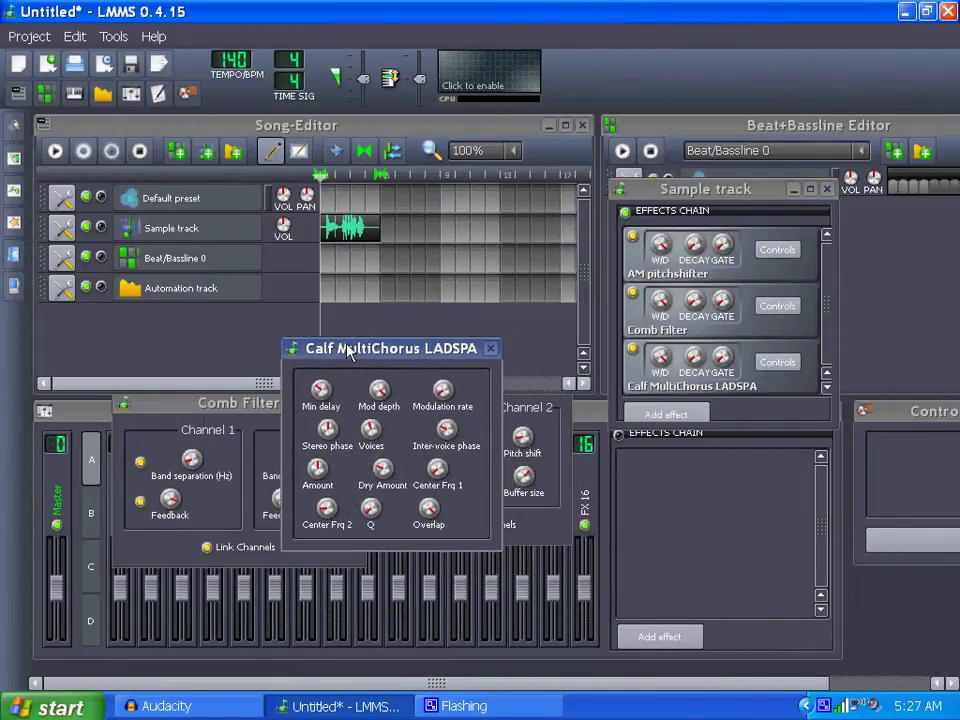
# - Adjust the Calf MultiChorus modulation rate while the song plays, then stop
pyautogui.click(55, 152)
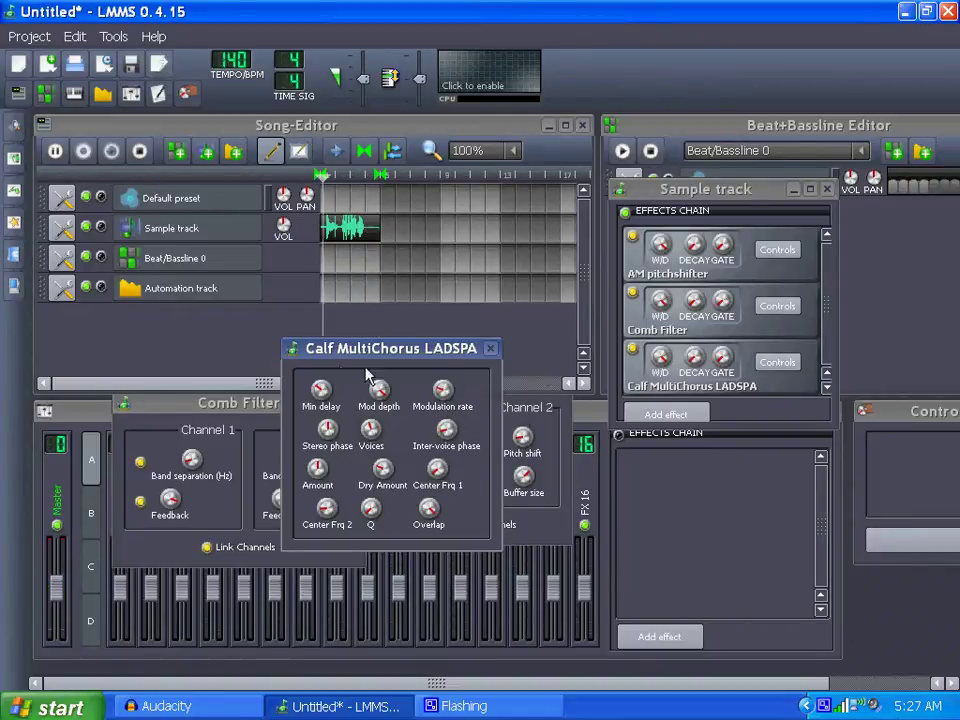
pyautogui.click(443, 391)
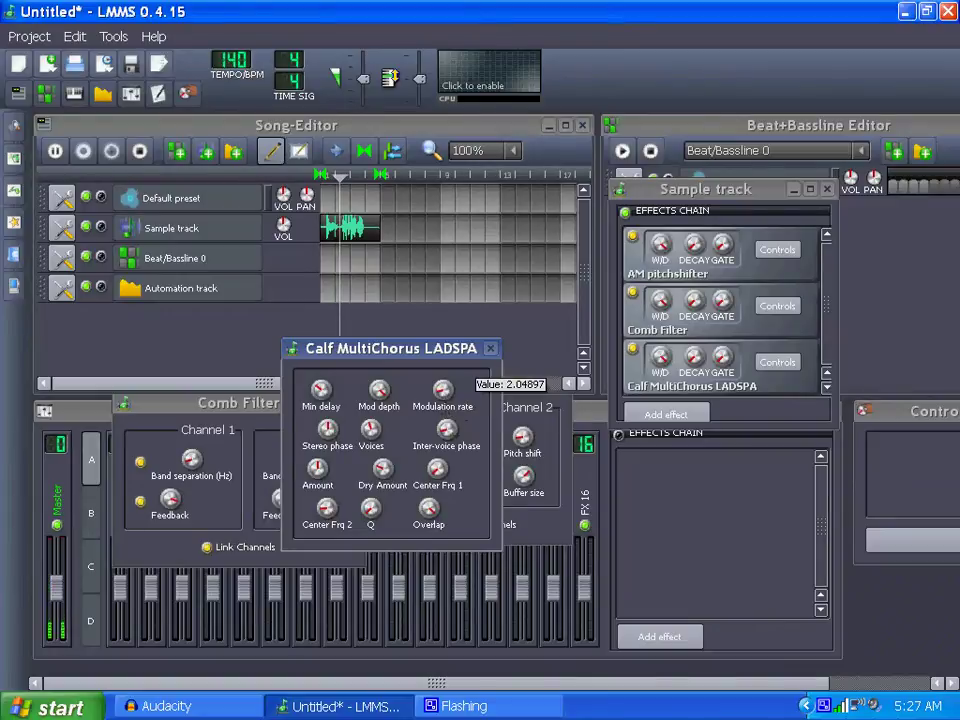
pyautogui.moveTo(443, 391); pyautogui.dragTo(443, 391)
pyautogui.click(138, 155)
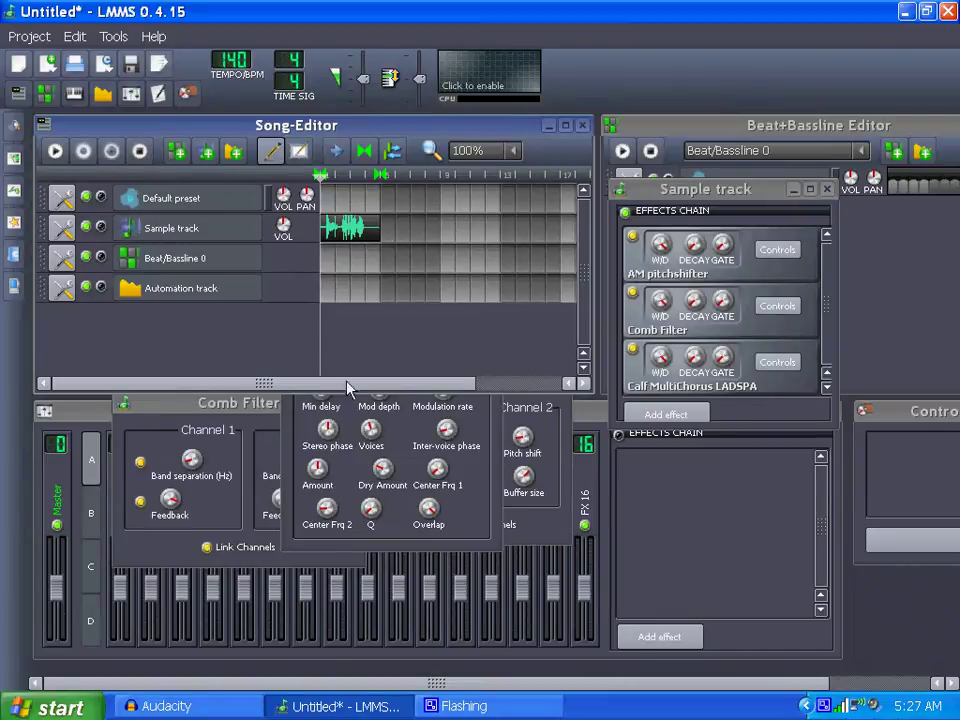
# - Search 'pit' in the effect list and select Higher Quality Pitch Scaler
pyautogui.click(410, 444)
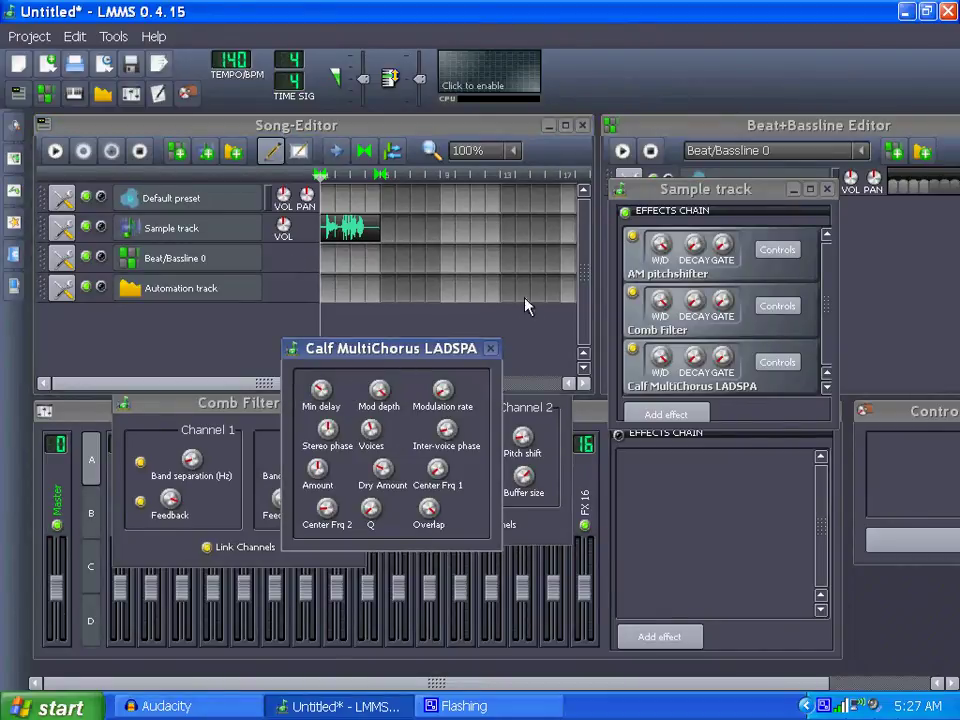
pyautogui.click(795, 282)
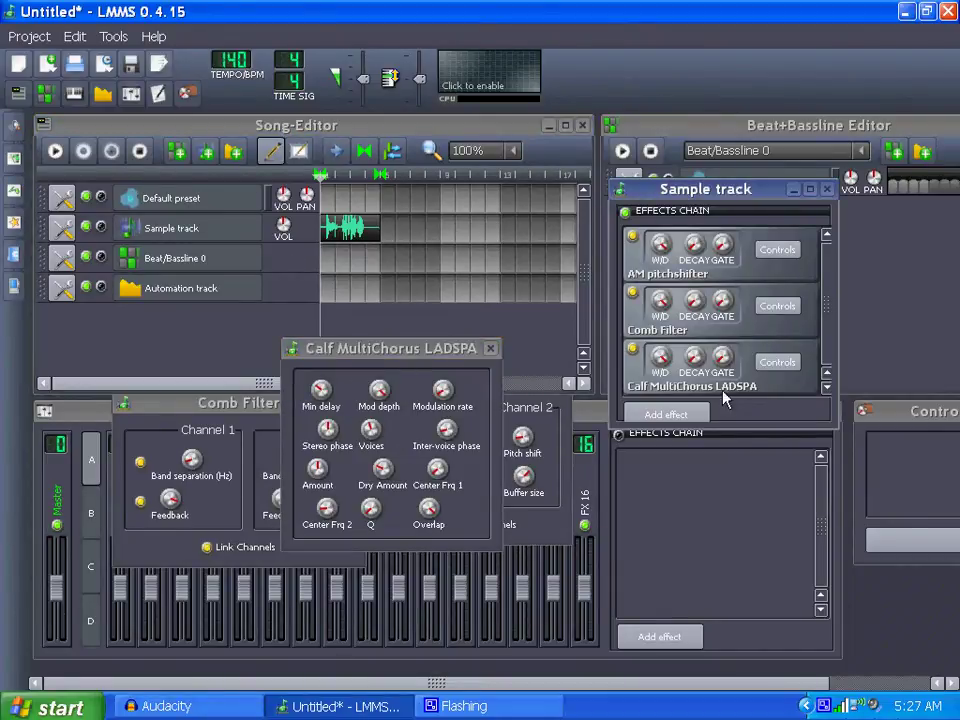
pyautogui.click(677, 416)
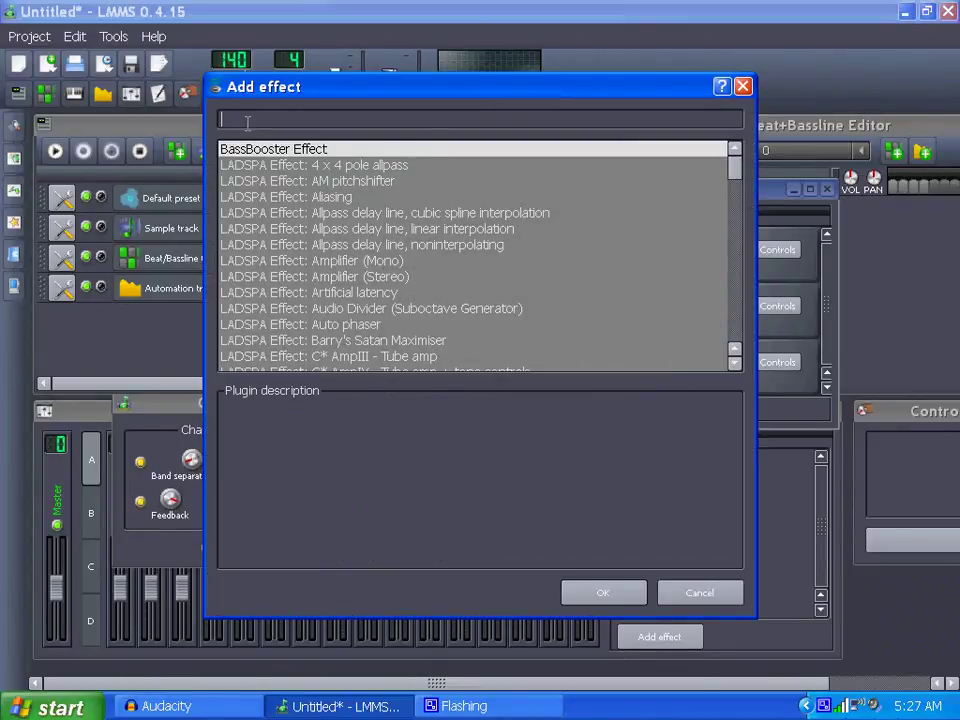
pyautogui.write('pit')
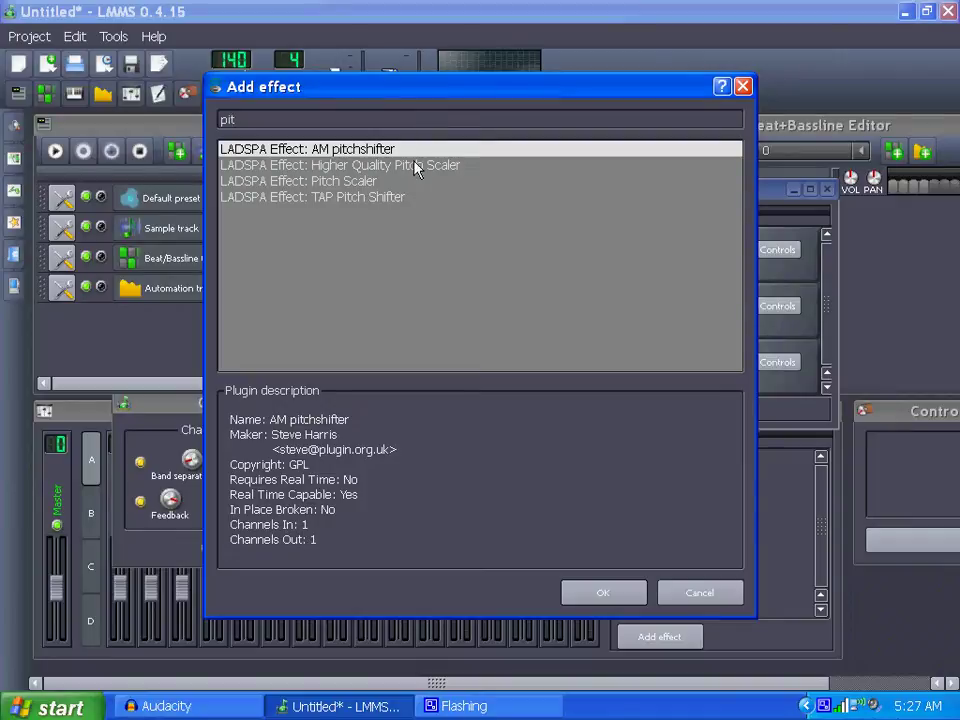
pyautogui.click(416, 166)
# - Add the Pitch Scaler and, during playback, move Channel 1 pitch co-efficient to 1.2, then 0.73
pyautogui.click(600, 593)
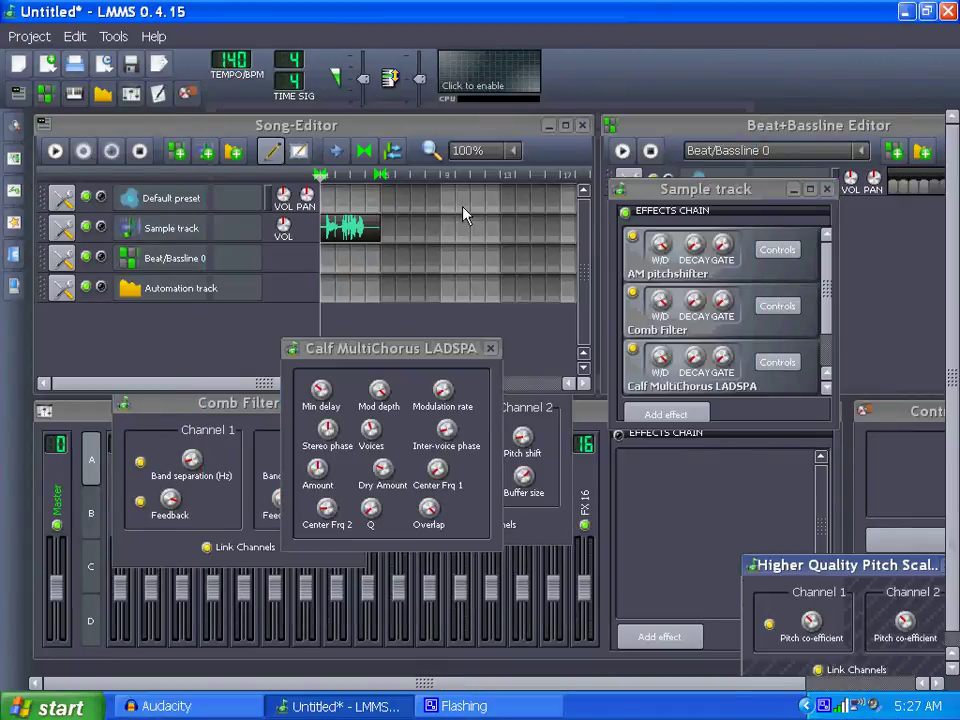
pyautogui.moveTo(793, 573); pyautogui.dragTo(603, 452)
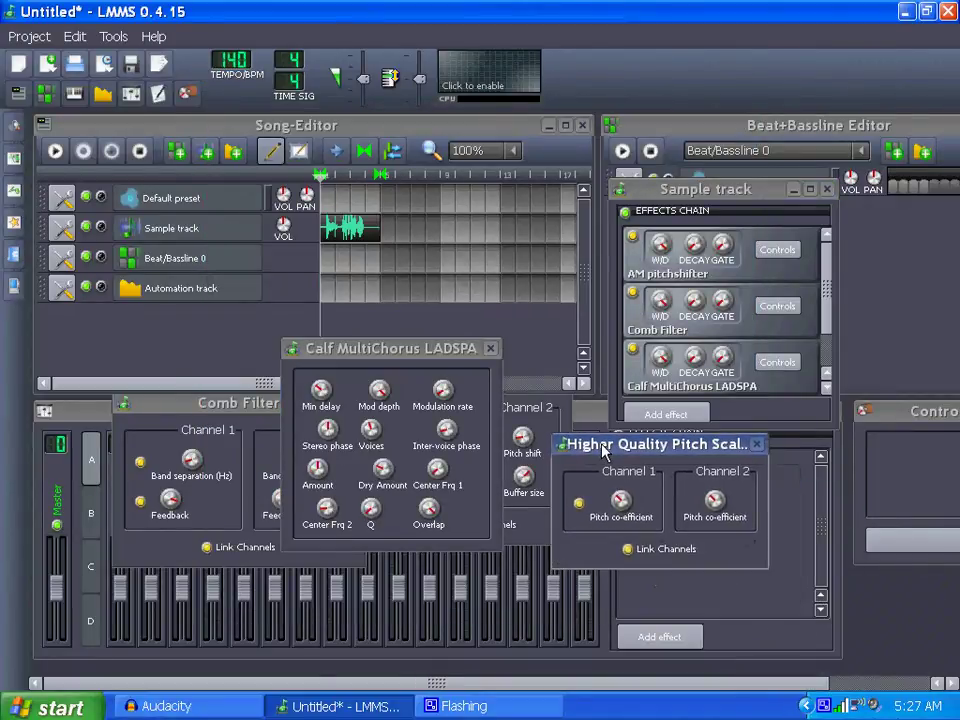
pyautogui.scroll(-1, 818, 342)
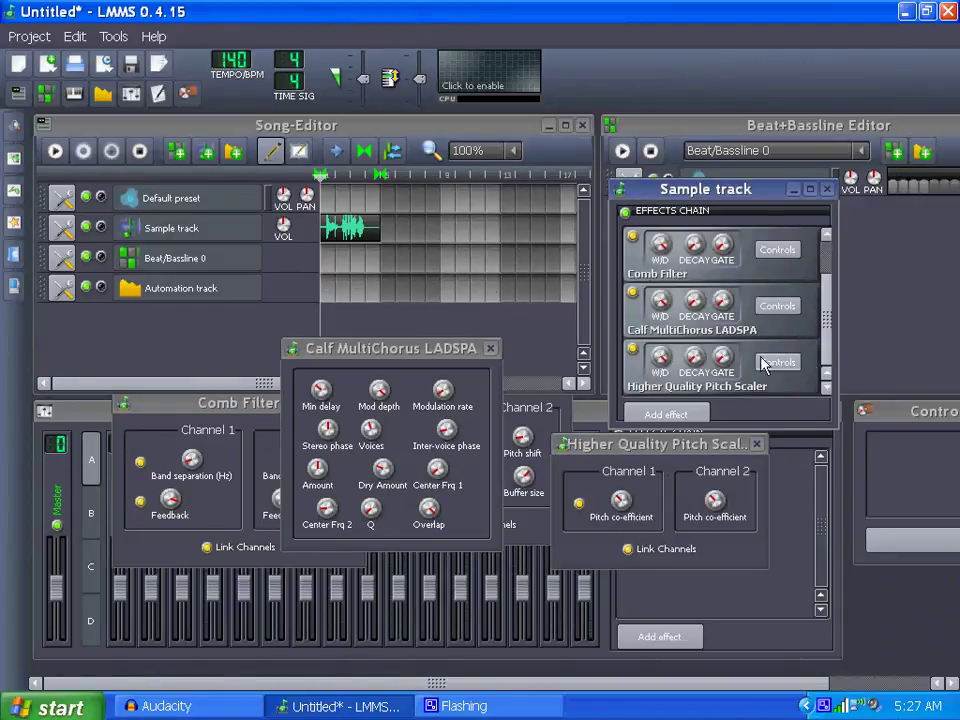
pyautogui.click(55, 151)
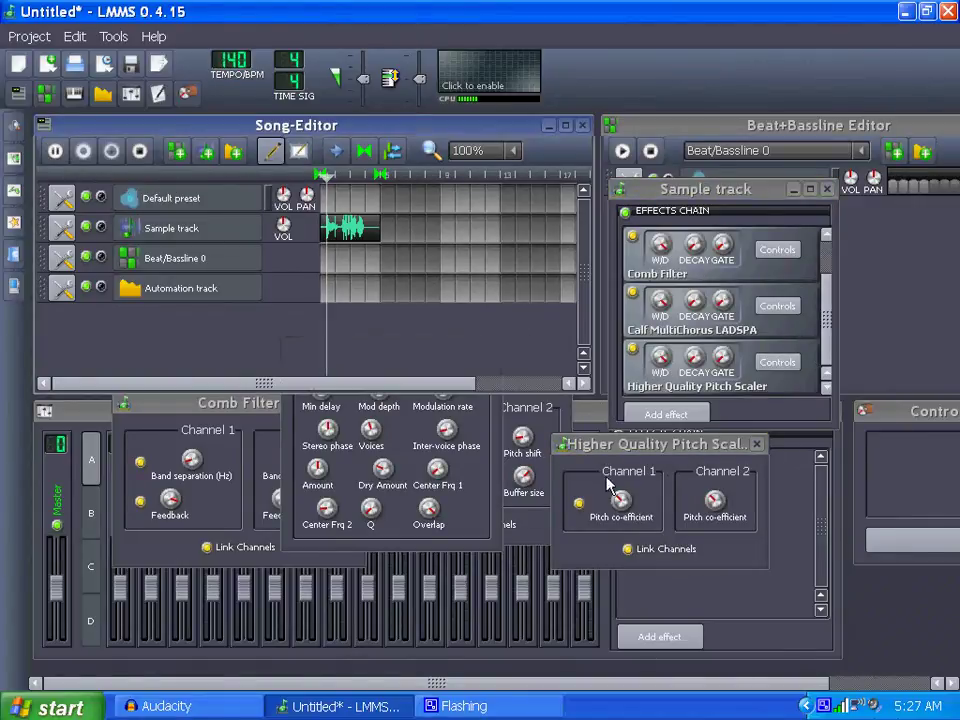
pyautogui.moveTo(627, 503)
pyautogui.mouseDown()
pyautogui.moveTo(627, 480)
pyautogui.moveTo(636, 531)
pyautogui.moveTo(630, 508)
pyautogui.mouseUp()
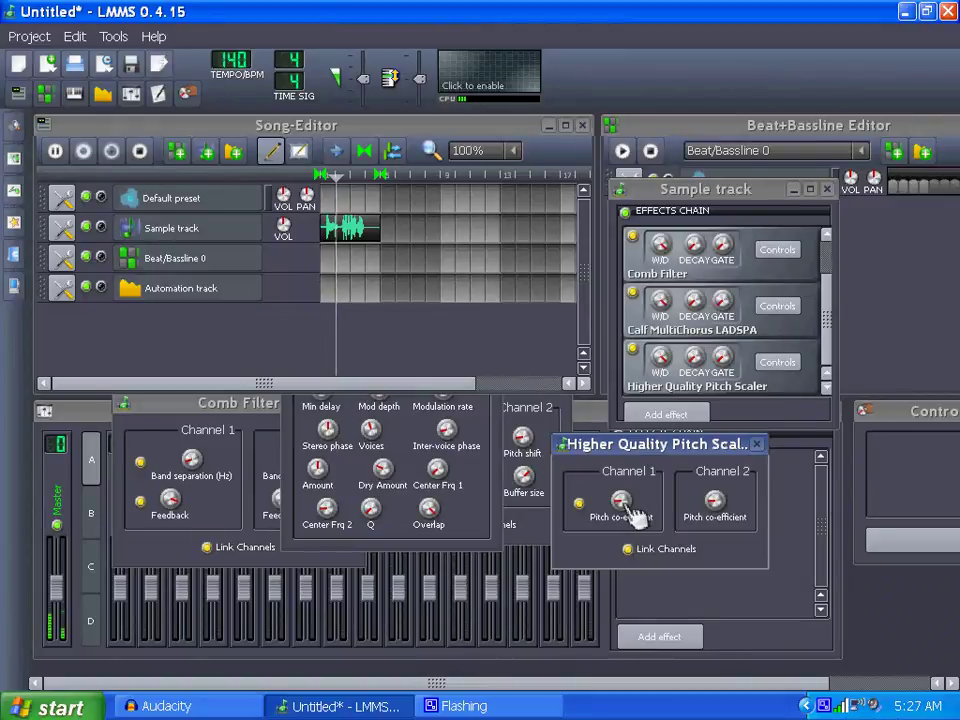
pyautogui.click(630, 508)
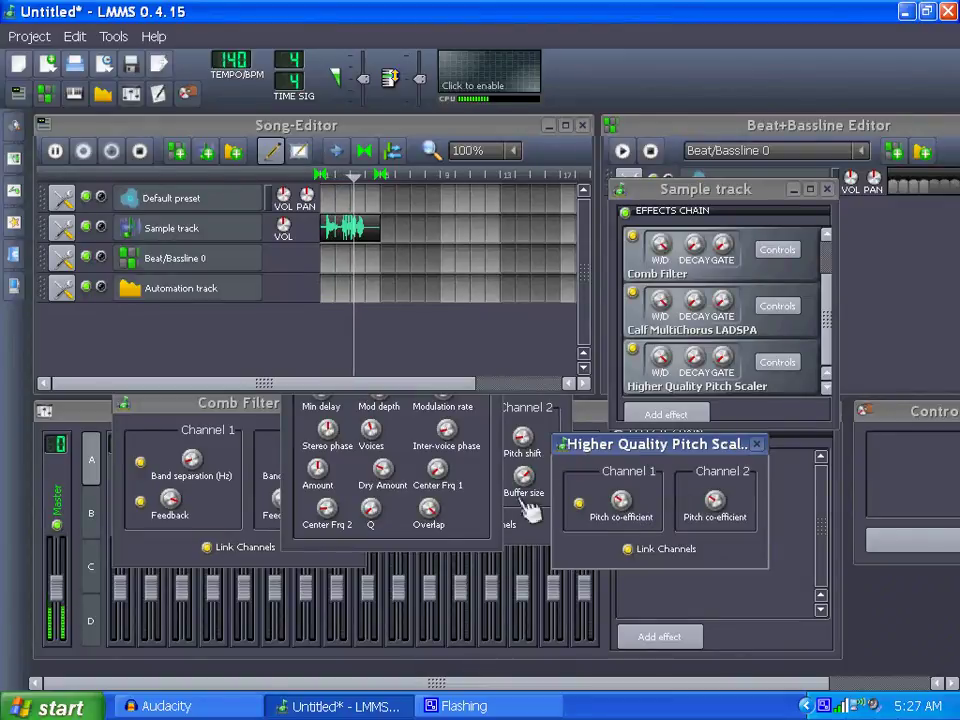
# - Raise the MultiChorus modulation rate to about 6.65 and stop playback
pyautogui.click(473, 513)
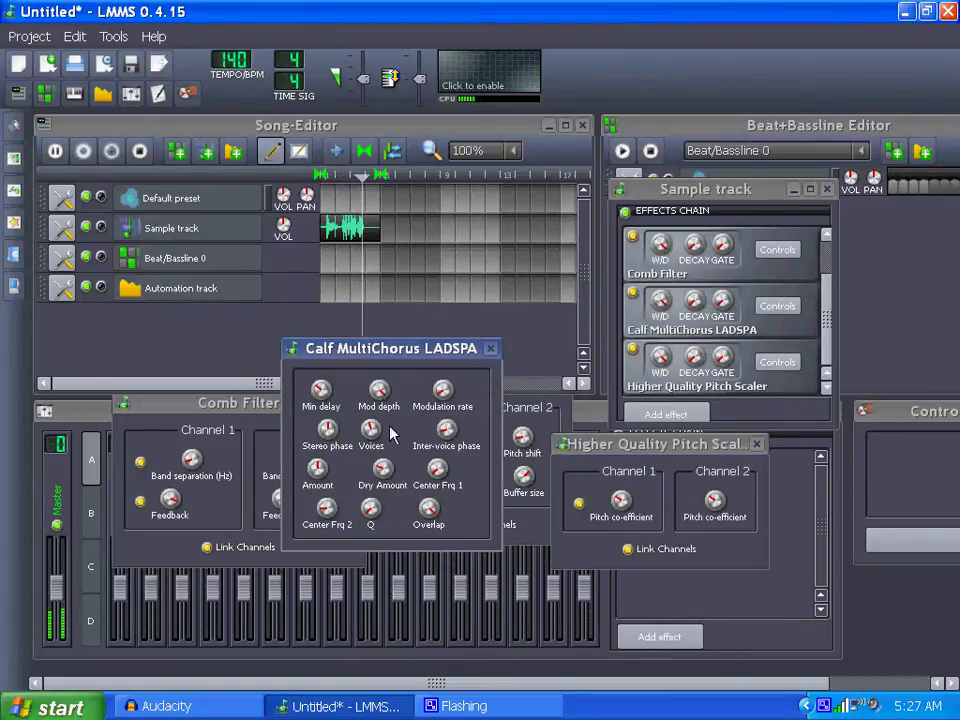
pyautogui.click(443, 389)
pyautogui.moveTo(443, 389); pyautogui.dragTo(443, 340)
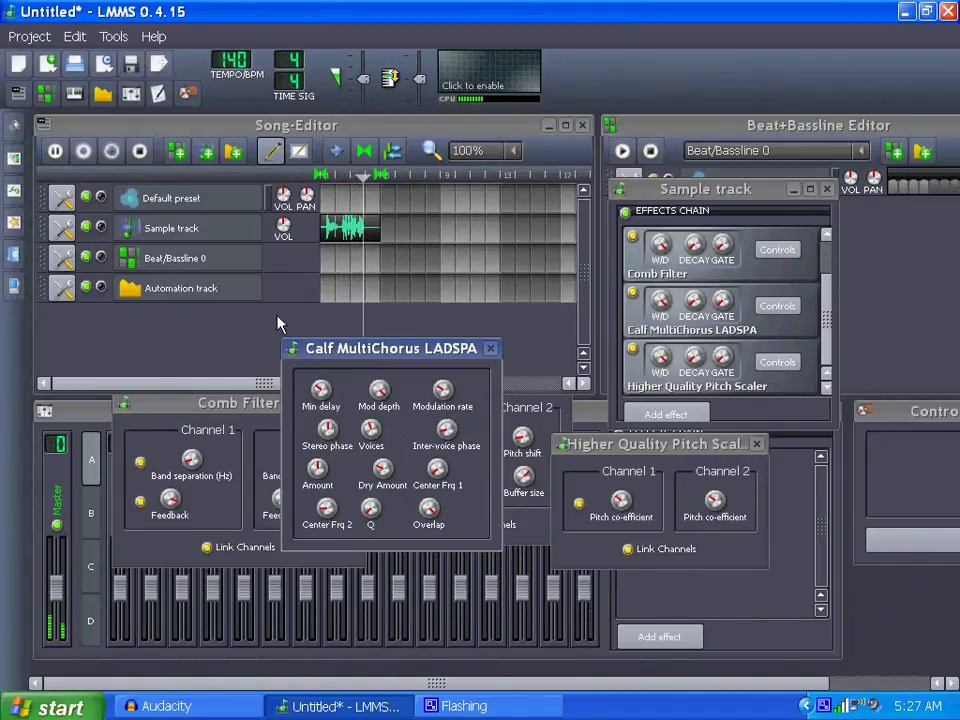
pyautogui.click(110, 122)
pyautogui.press('space')
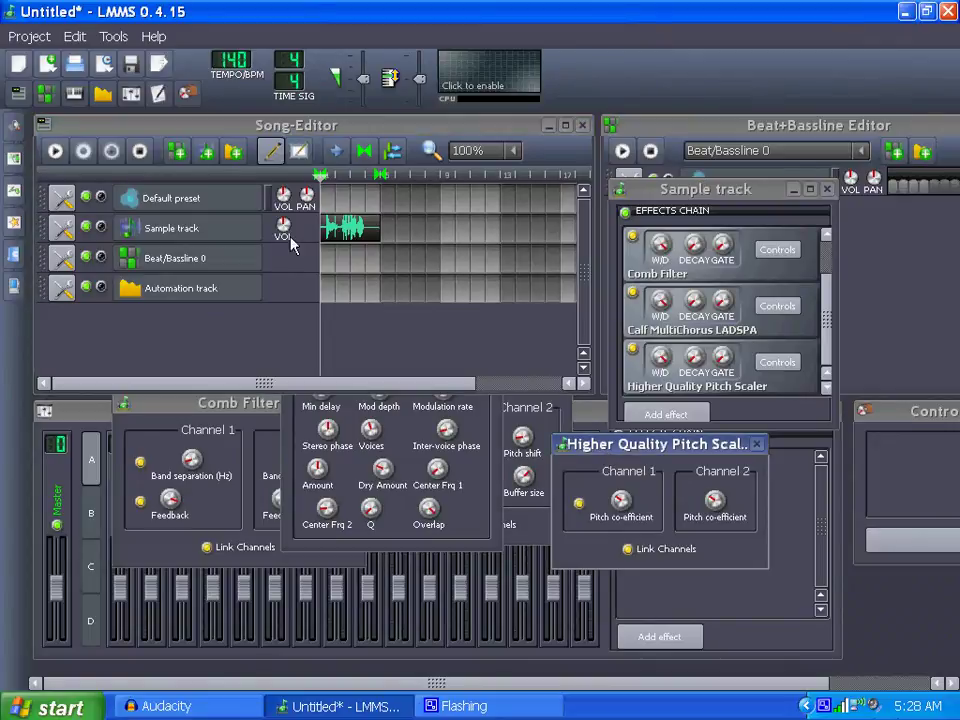
# - Play the song, set pitch co-efficient near 1.06, MultiChorus inter-voice phase 3.6, and adjust modulation rate
pyautogui.click(56, 152)
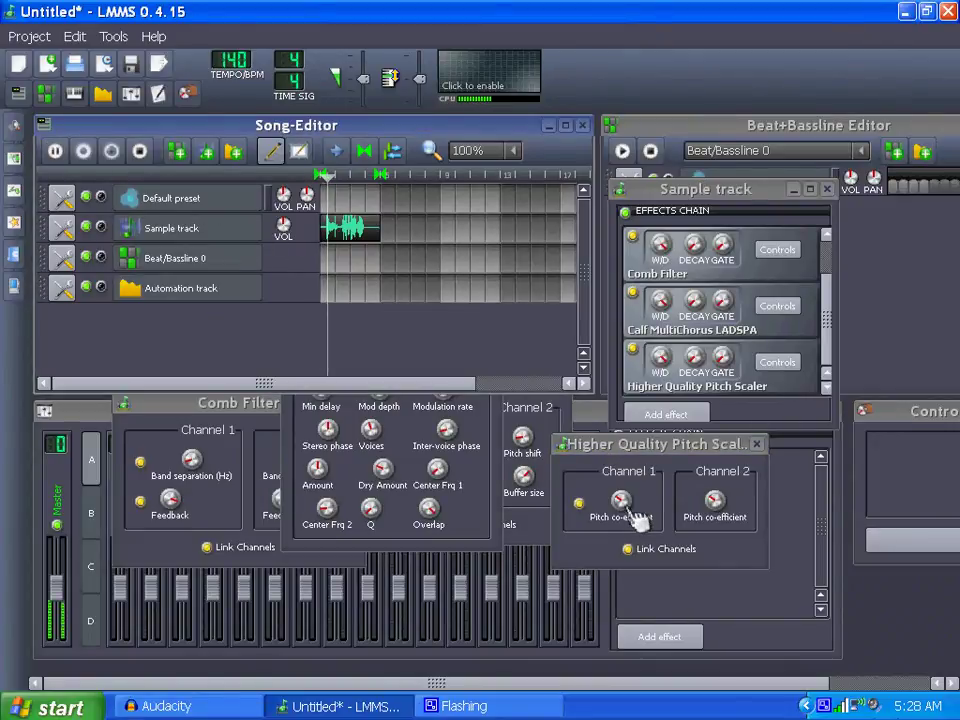
pyautogui.moveTo(620, 499)
pyautogui.mouseDown()
pyautogui.moveTo(620, 482)
pyautogui.moveTo(618, 505)
pyautogui.mouseUp()
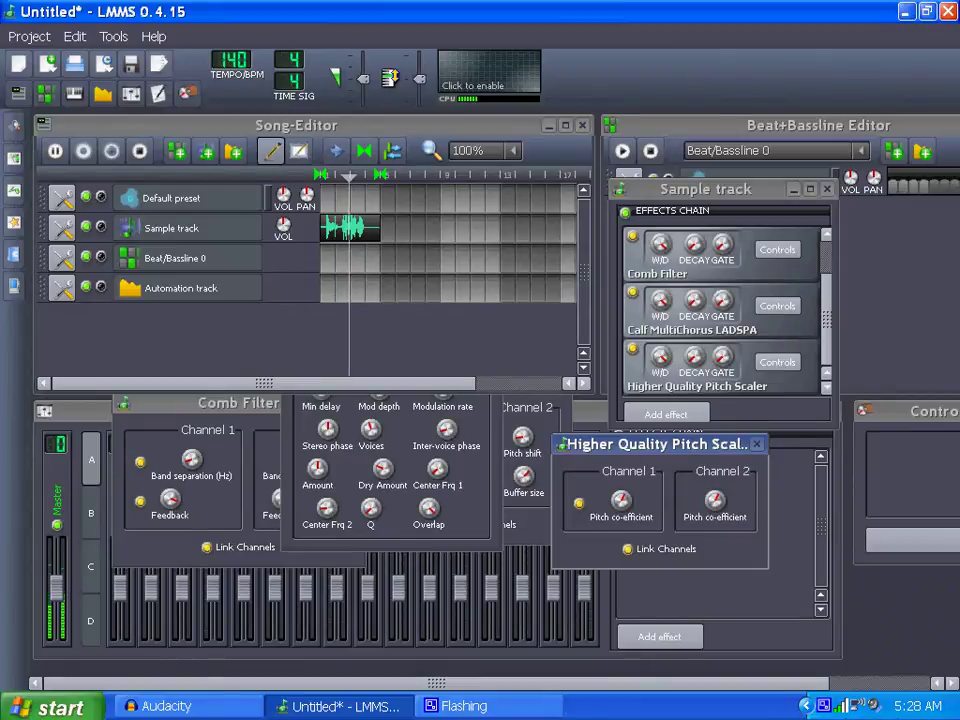
pyautogui.click(450, 432)
pyautogui.moveTo(450, 432); pyautogui.dragTo(456, 439)
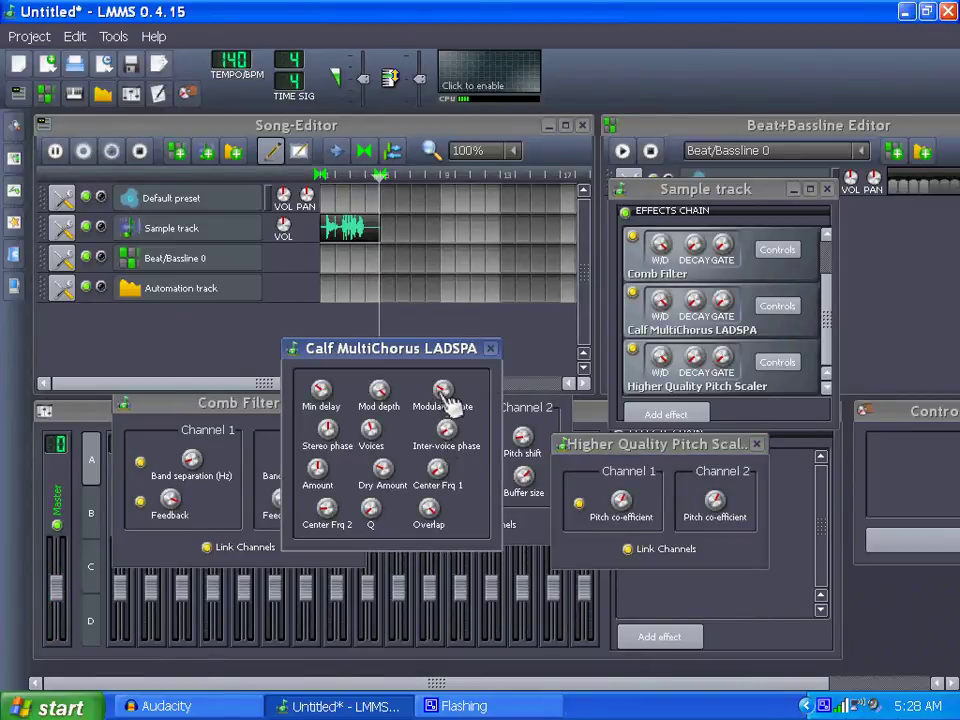
pyautogui.moveTo(443, 390); pyautogui.dragTo(443, 383)
# - Set MultiChorus voices to 8, raise Channel 1 pitch co-efficient to about 1.44, then stop playback
pyautogui.moveTo(371, 428); pyautogui.dragTo(371, 428)
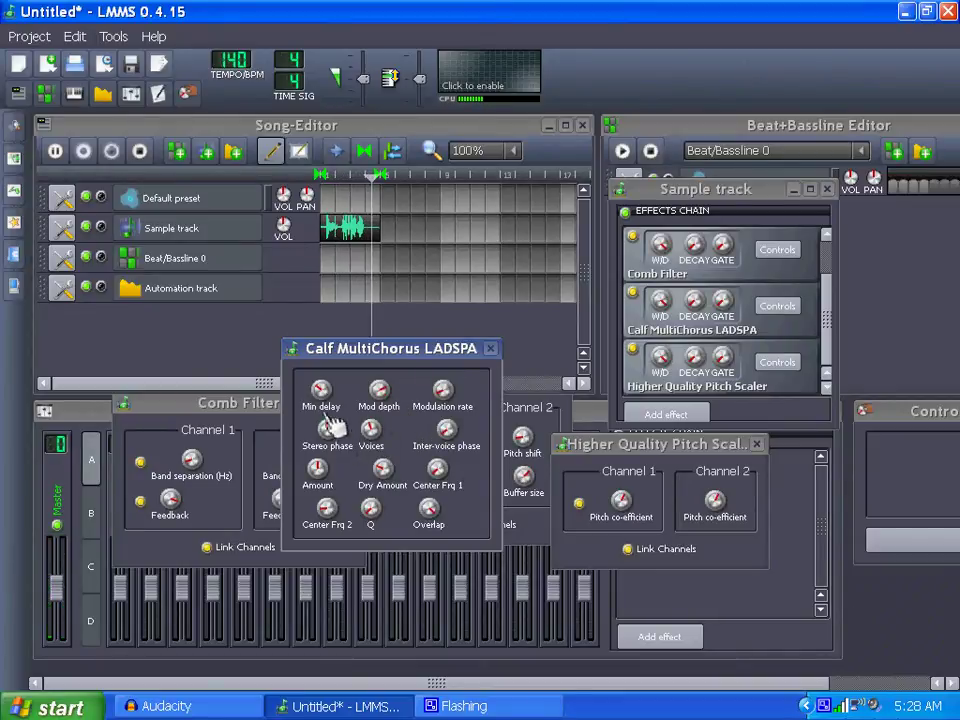
pyautogui.moveTo(619, 500); pyautogui.dragTo(619, 500)
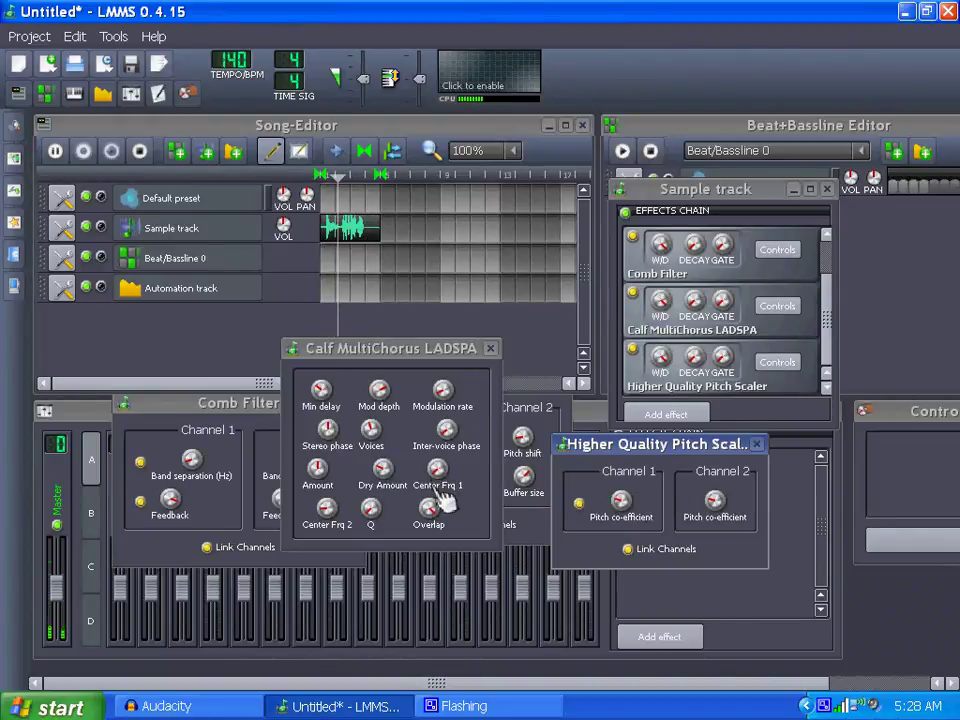
pyautogui.click(393, 512)
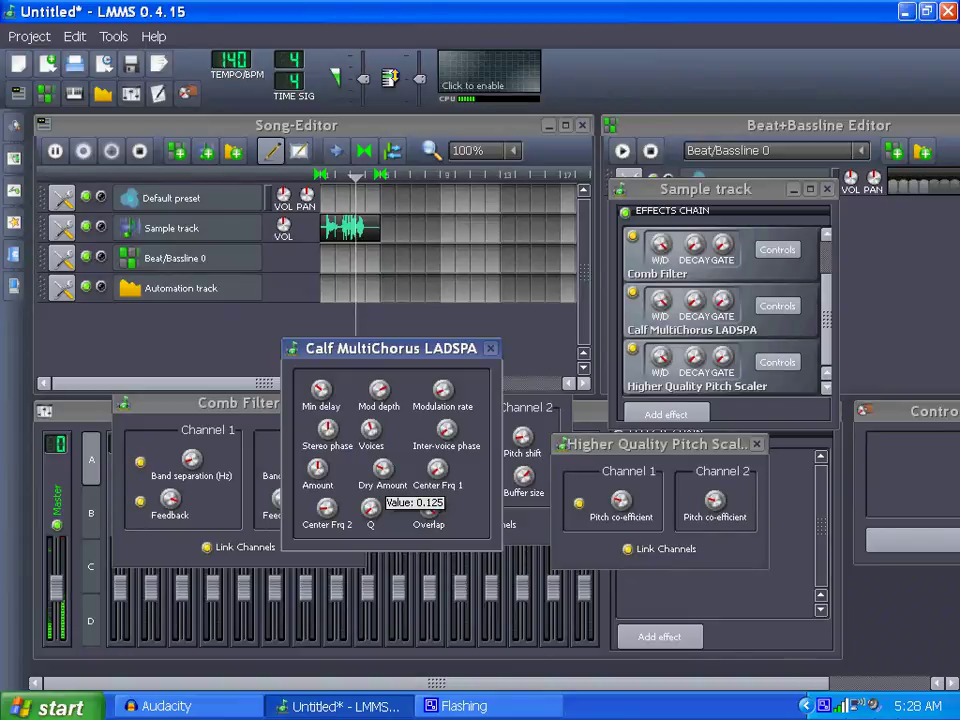
pyautogui.click(140, 150)
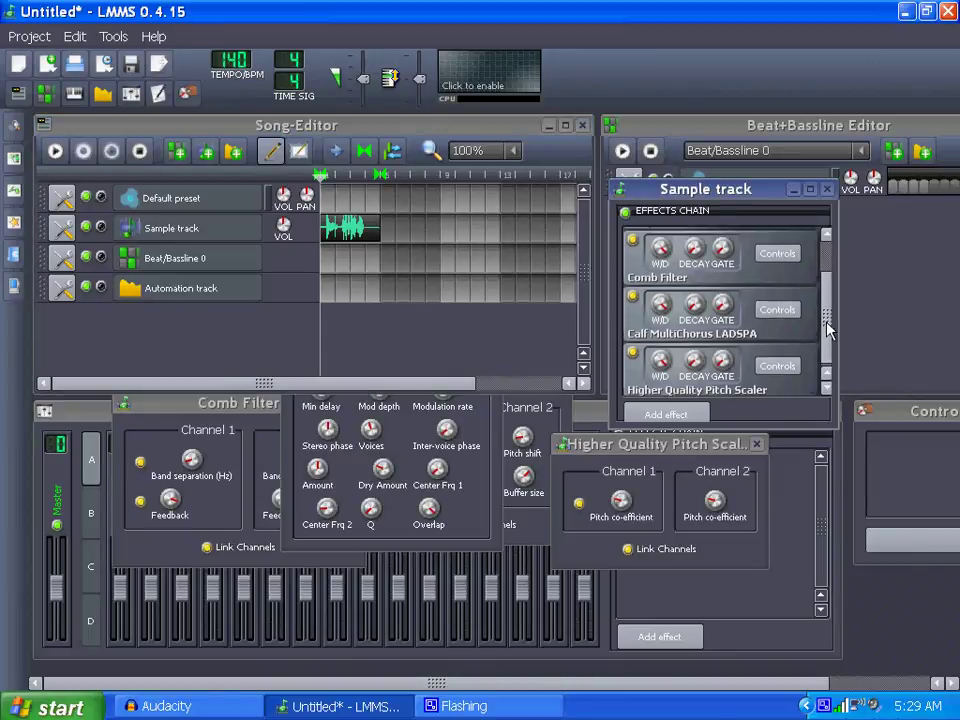
# - Start playback and switch Comb Filter and Calf MultiChorus off, then Comb Filter back on
pyautogui.scroll(2, 812, 333)
pyautogui.scroll(-2, 812, 340)
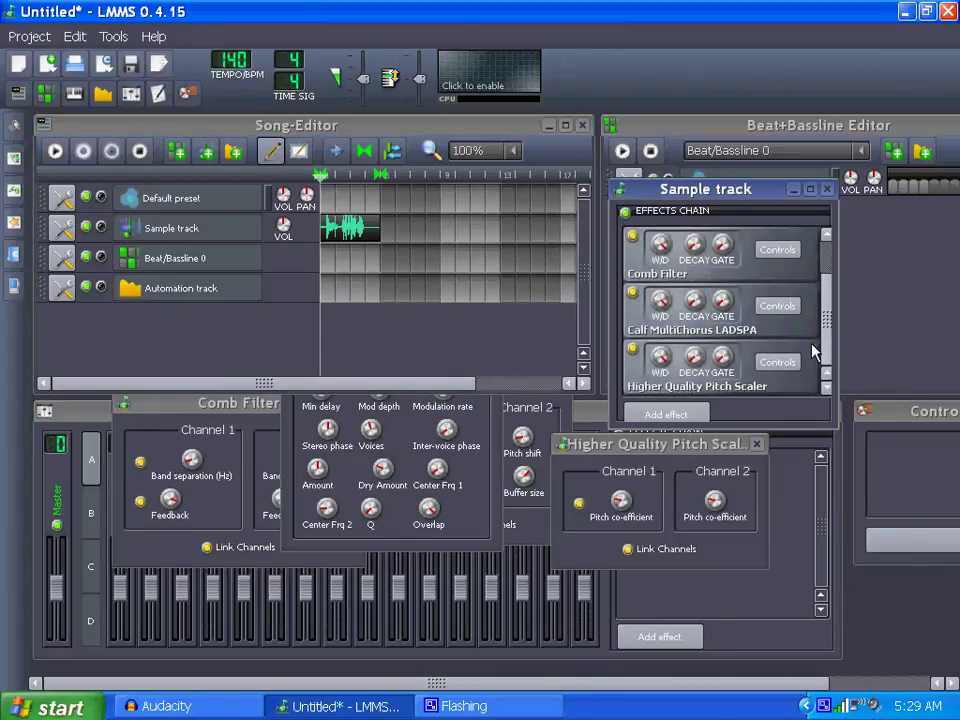
pyautogui.click(55, 151)
pyautogui.click(632, 237)
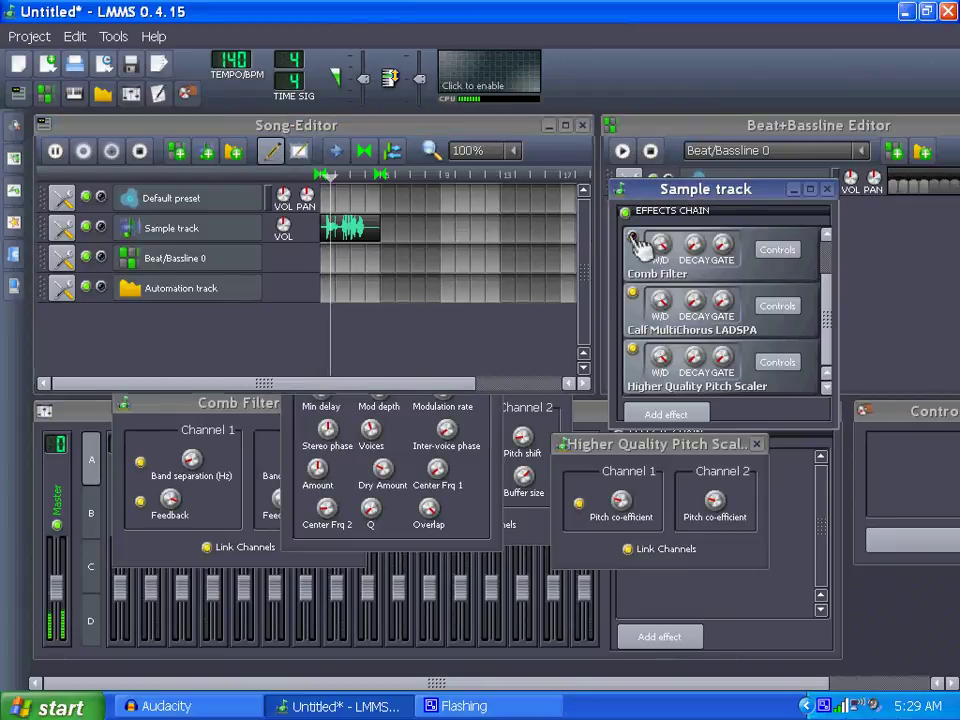
pyautogui.click(632, 294)
pyautogui.click(632, 238)
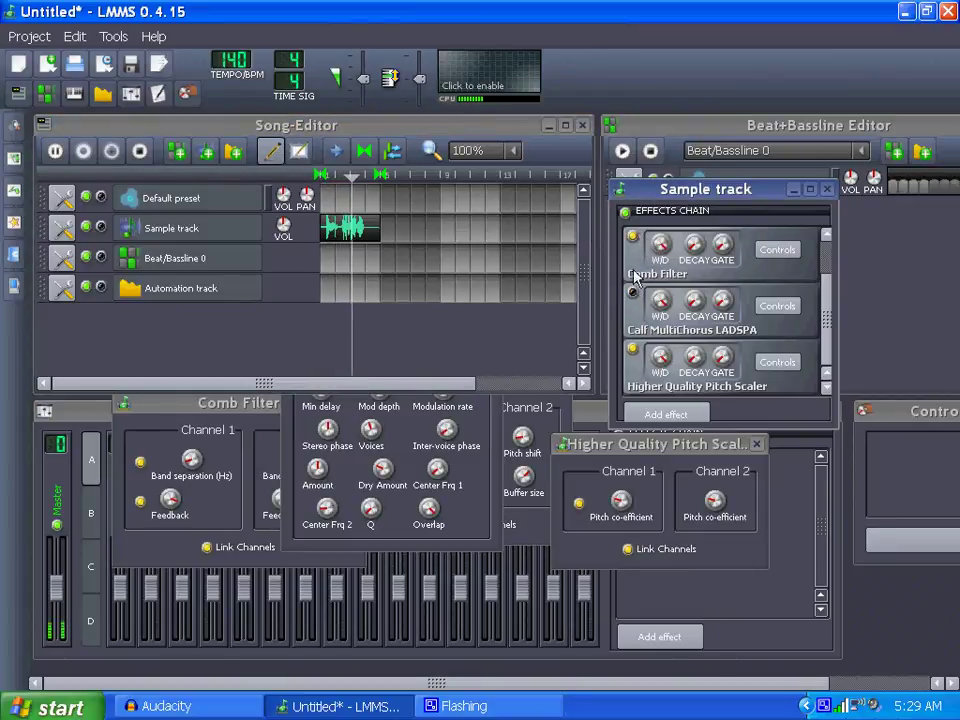
pyautogui.moveTo(827, 309); pyautogui.dragTo(829, 265)
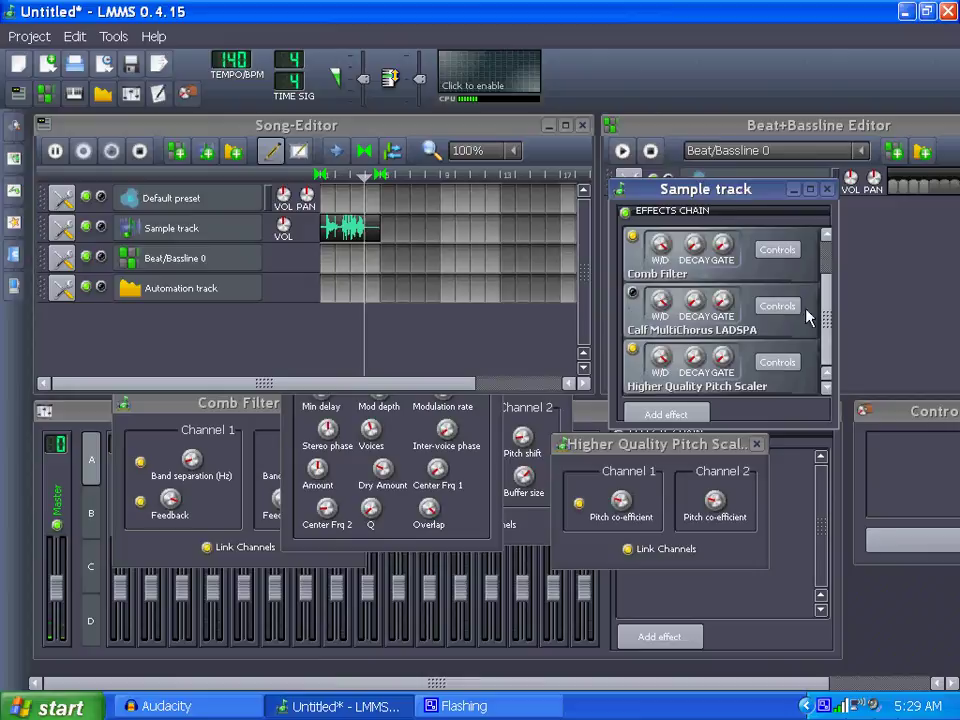
# - Toggle the Higher Quality Pitch Scaler off and on, re-enable MultiChorus, and turn Comb Filter off
pyautogui.click(632, 349)
pyautogui.click(632, 349)
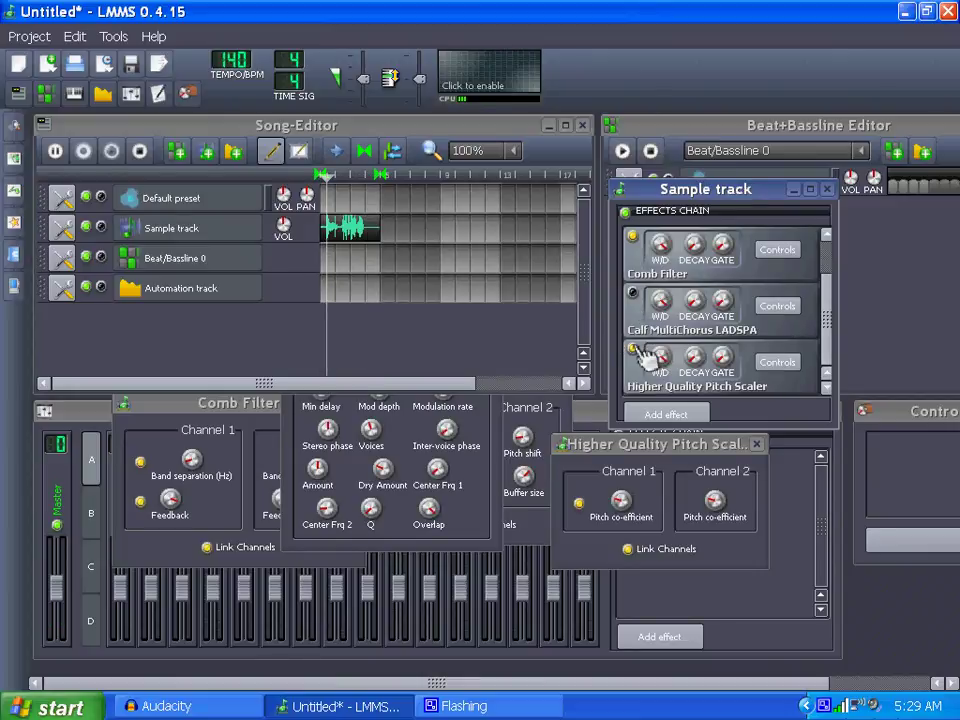
pyautogui.click(632, 293)
pyautogui.click(633, 237)
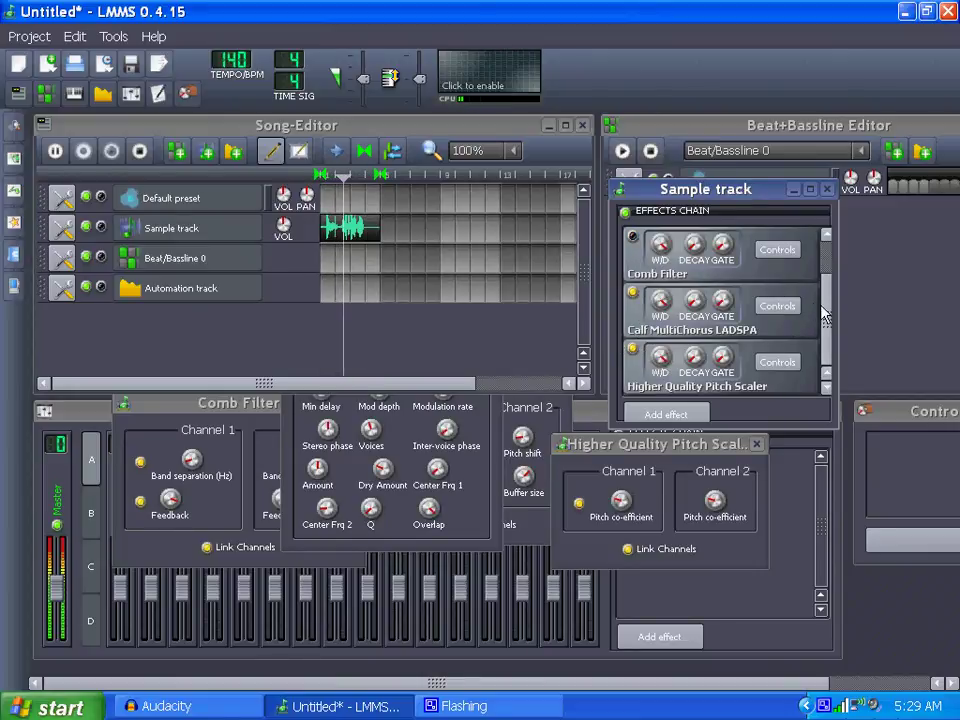
pyautogui.scroll(1, 823, 311)
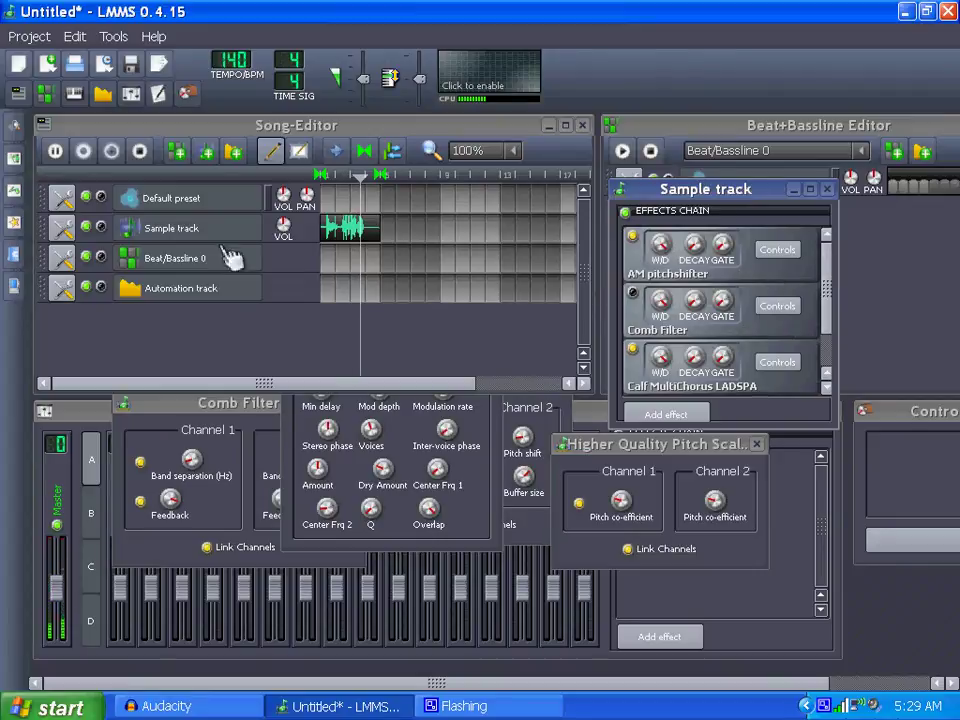
# - Stop the song playback with the Comb Filter left switched off
pyautogui.click(140, 151)
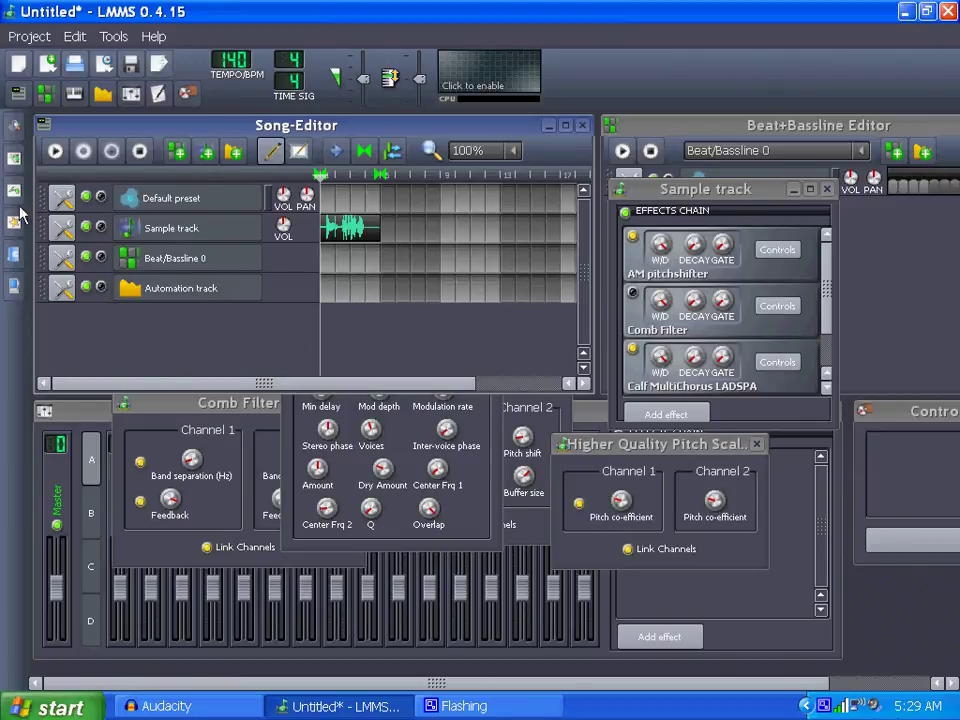
pyautogui.scroll(-1, 824, 286)
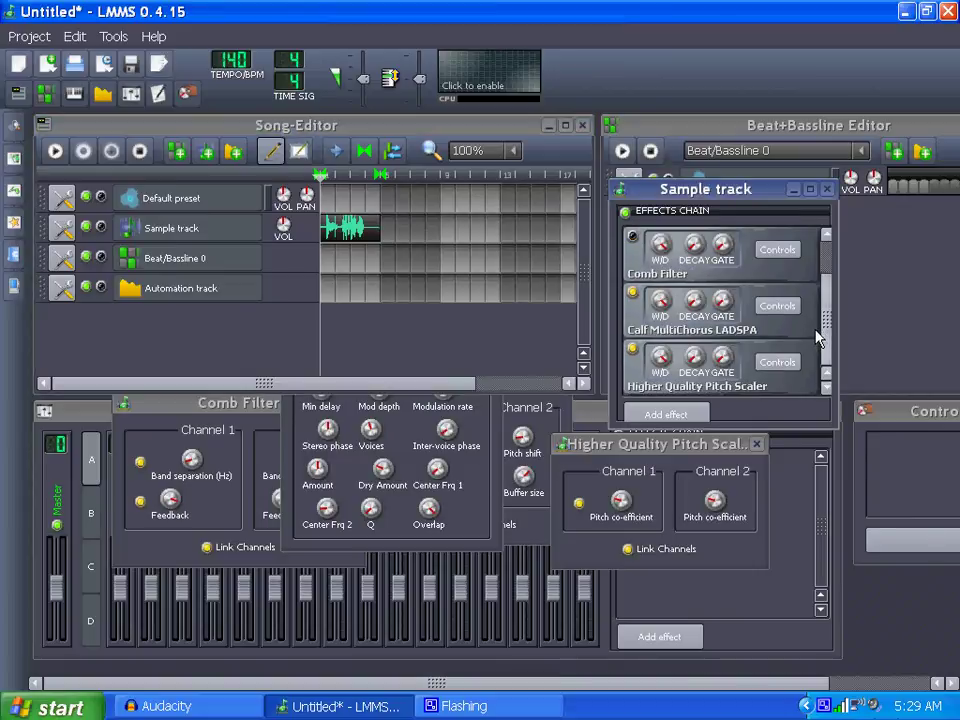
pyautogui.scroll(1, 820, 300)
pyautogui.scroll(-1, 812, 340)
pyautogui.scroll(1, 812, 352)
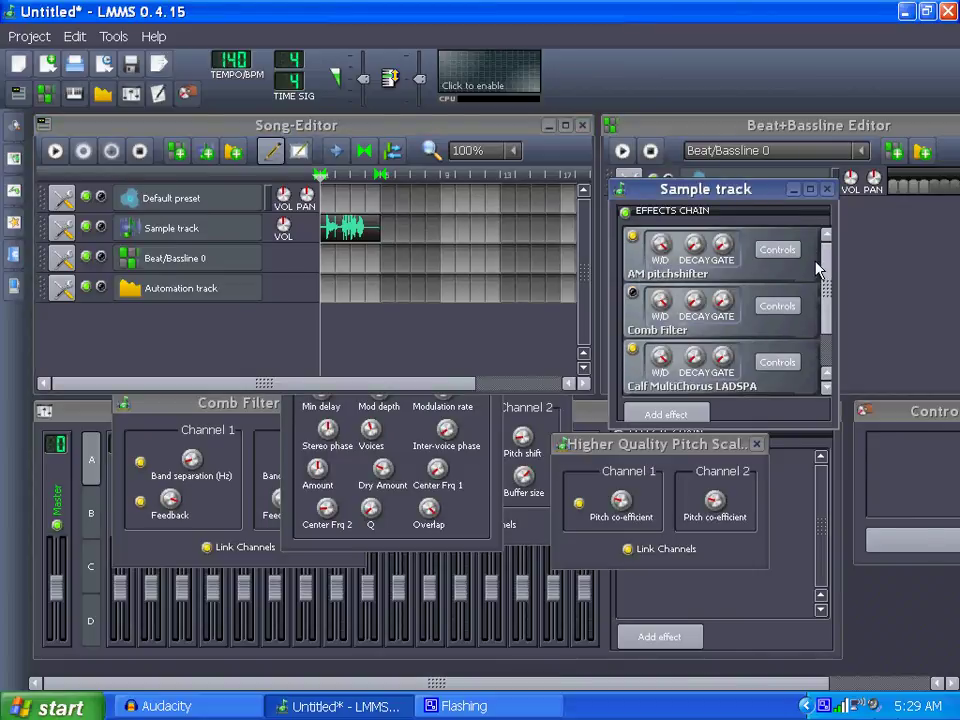